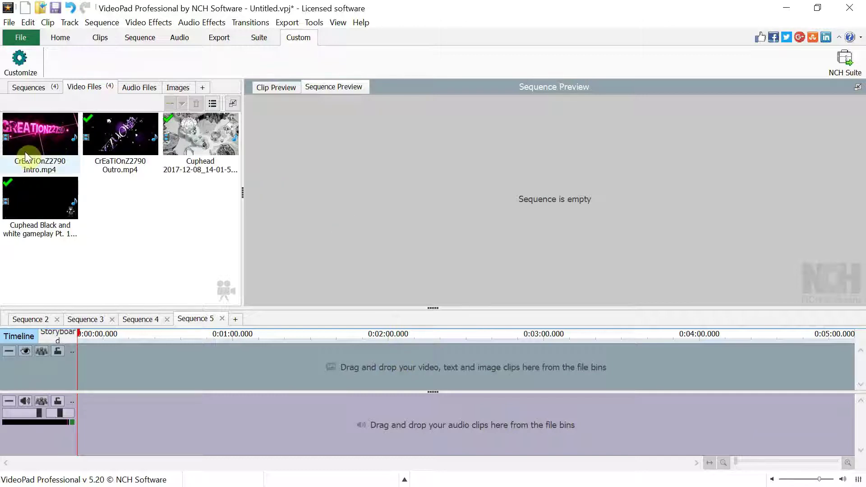
Step: Find the CrEaTiOnZ2790 Intro.mp4 clip among the four files in the Video Files bin
mouse_move(25, 152)
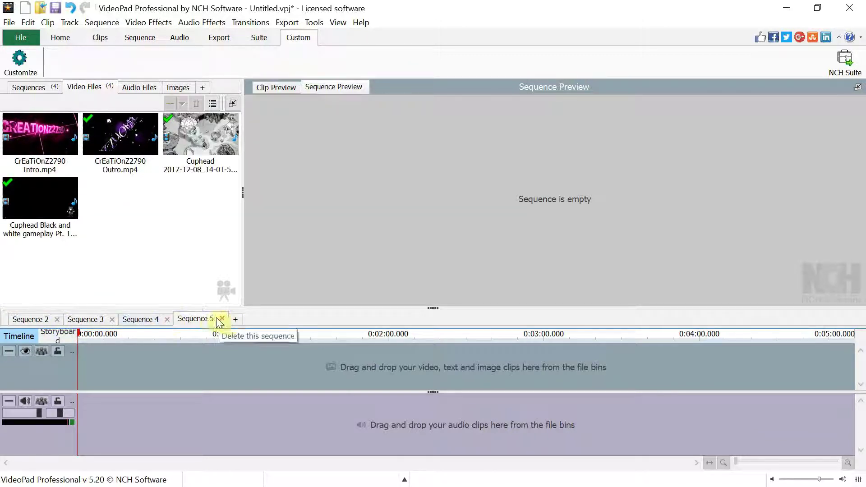
Step: Place the CrEaTiOnZ2790 Intro.mp4 clip, about 8.5 seconds with audio, into the empty Sequence 5
click(29, 132)
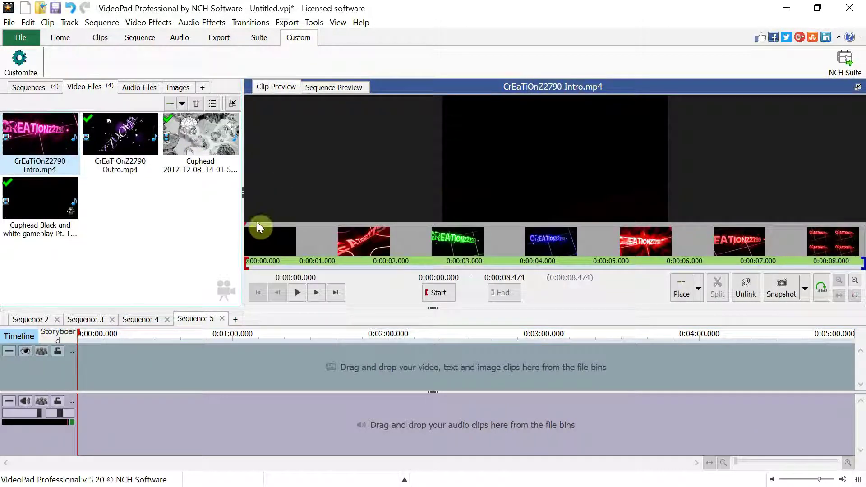
click(685, 297)
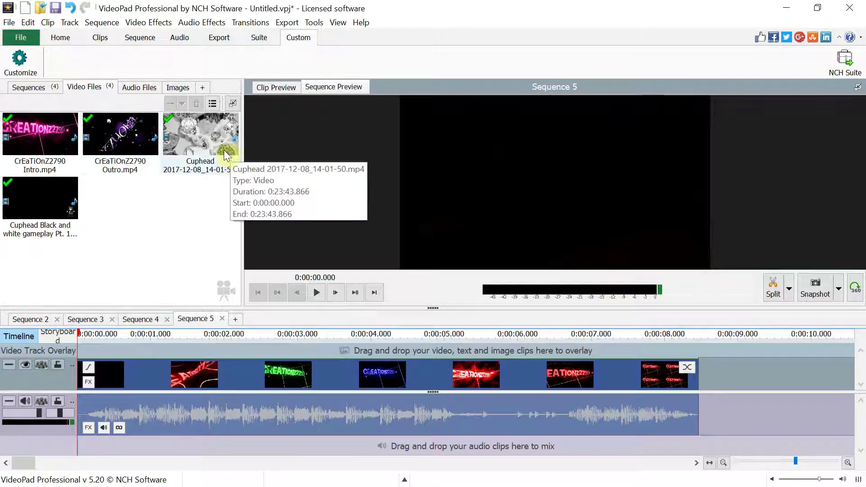
Step: Copy the opening Cuphead gameplay clips from Sequence 2
click(44, 321)
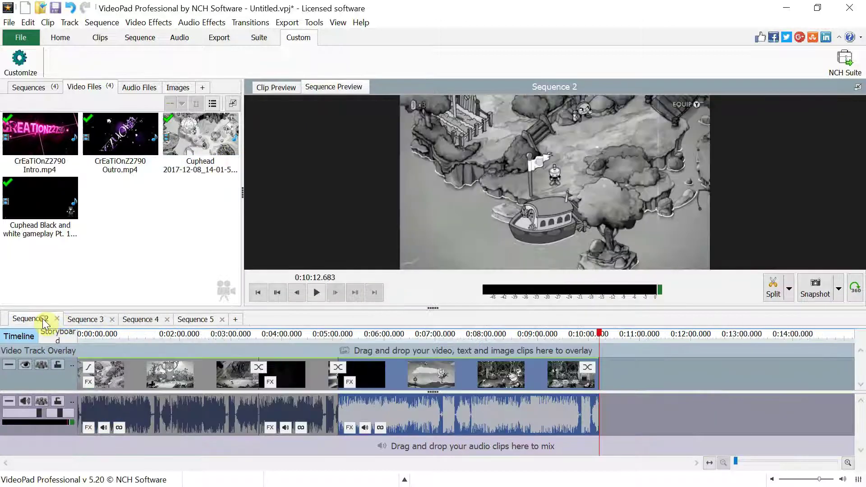
click(176, 383)
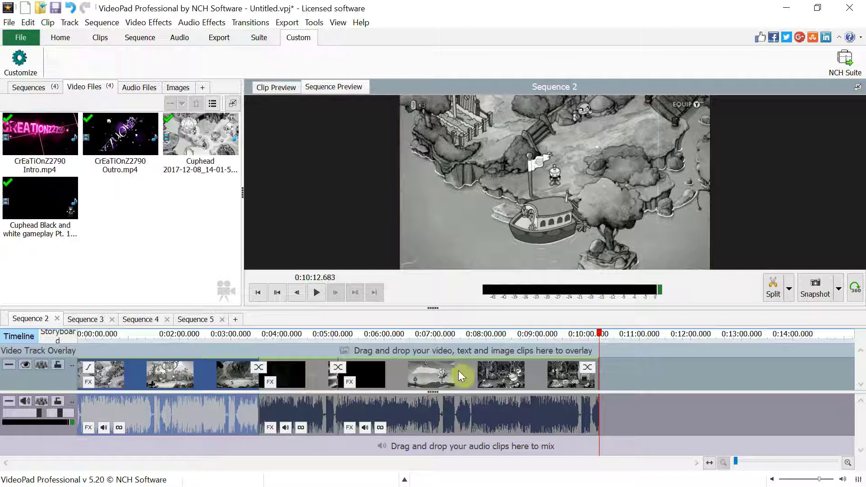
right_click(135, 376)
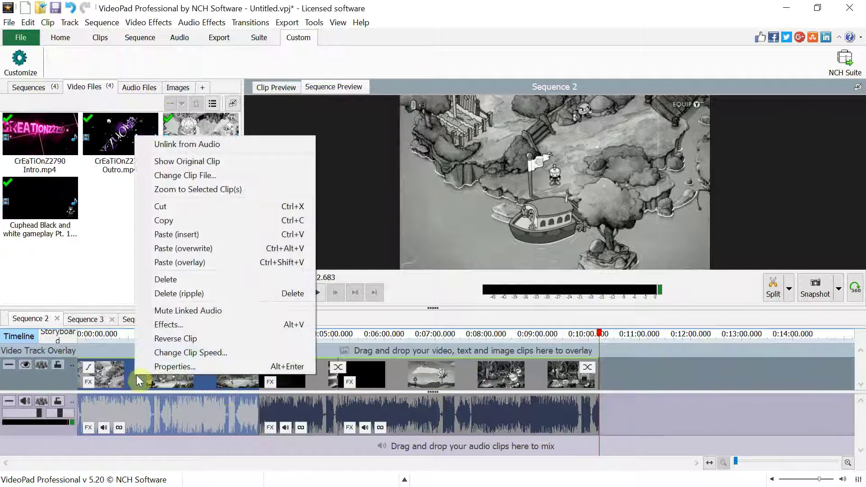
click(175, 221)
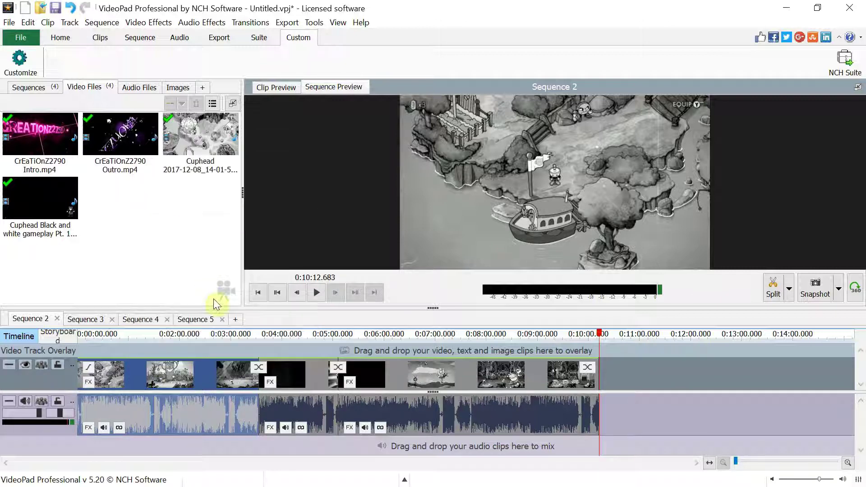
Step: Paste (Insert) the copied clips into Sequence 5 at 8.474 s, right after the intro
click(202, 320)
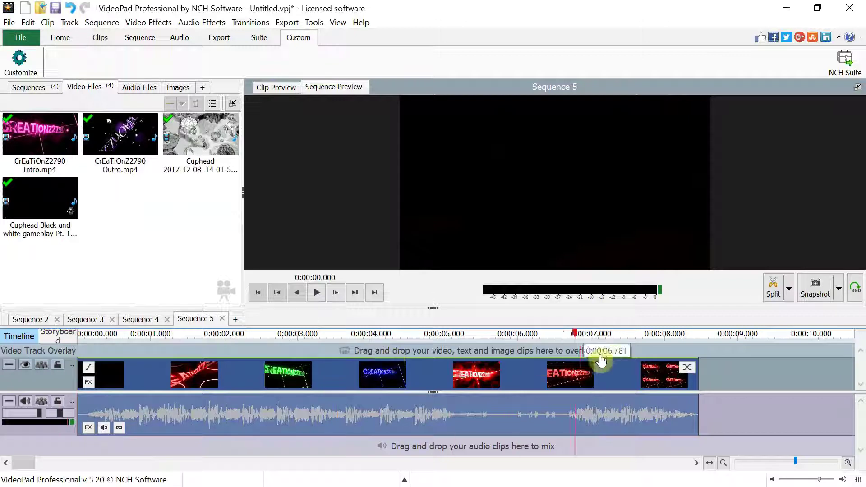
click(666, 355)
drag(669, 356, 700, 358)
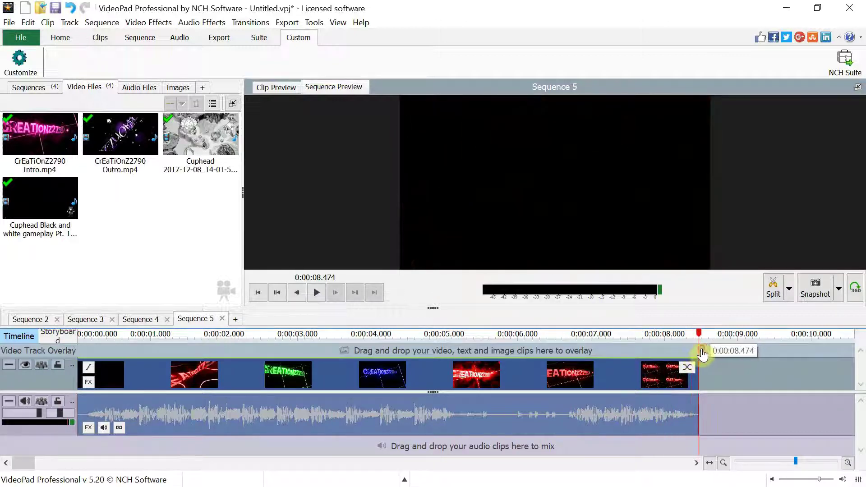
right_click(733, 370)
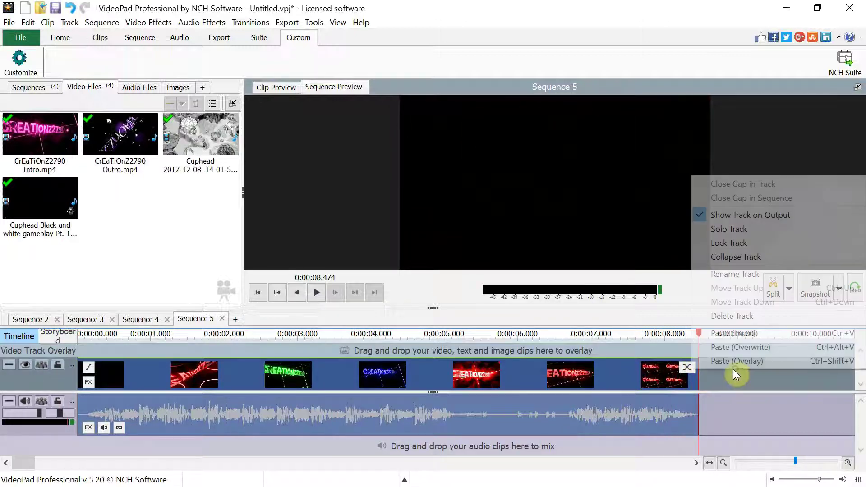
click(745, 338)
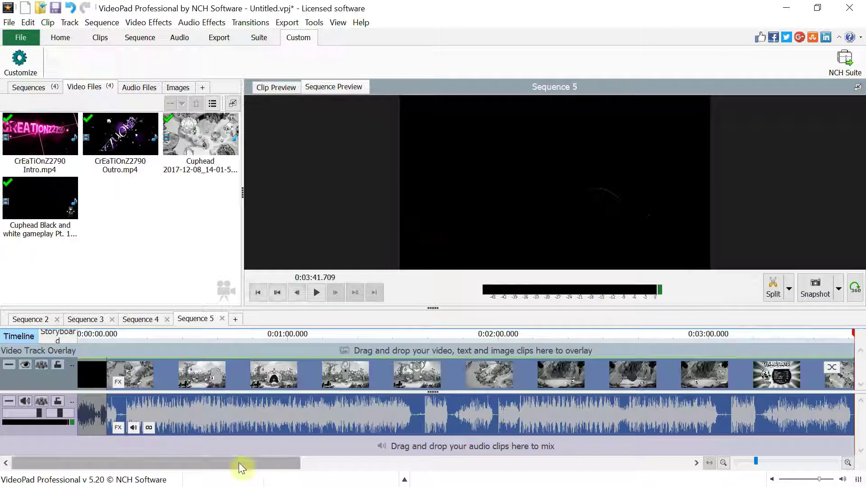
mouse_move(239, 462)
mouse_down()
mouse_move(397, 470)
mouse_move(227, 458)
mouse_up()
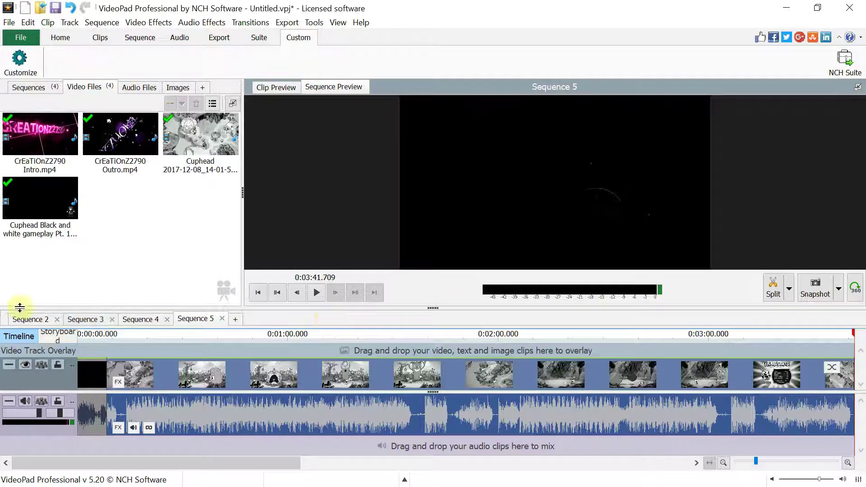
Step: Copy the next Cuphead gameplay clip from Sequence 2
click(29, 319)
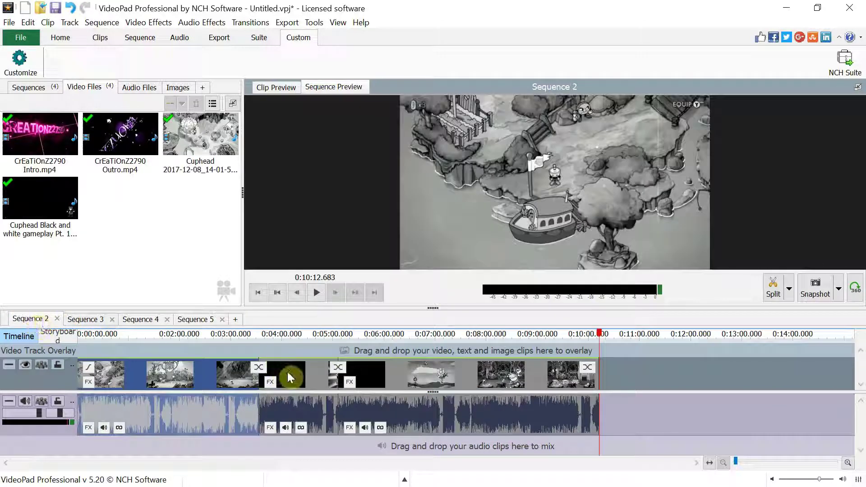
mouse_move(287, 371)
mouse_down()
mouse_move(207, 376)
mouse_move(299, 380)
mouse_up()
right_click(298, 379)
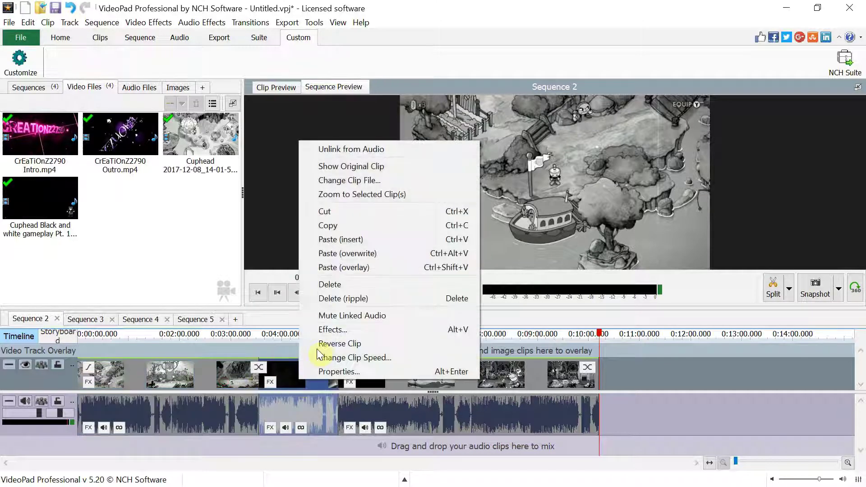
click(343, 224)
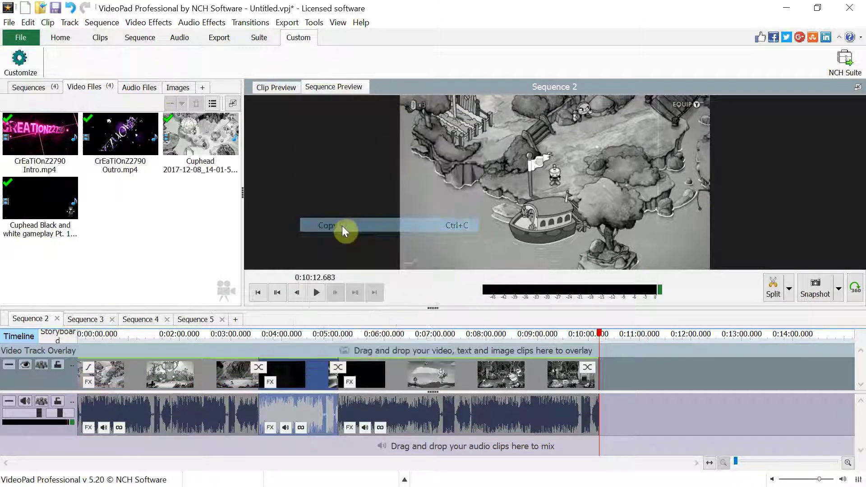
Step: Paste (Insert) it at the end of Sequence 5, extending it to 5:15.037
click(196, 319)
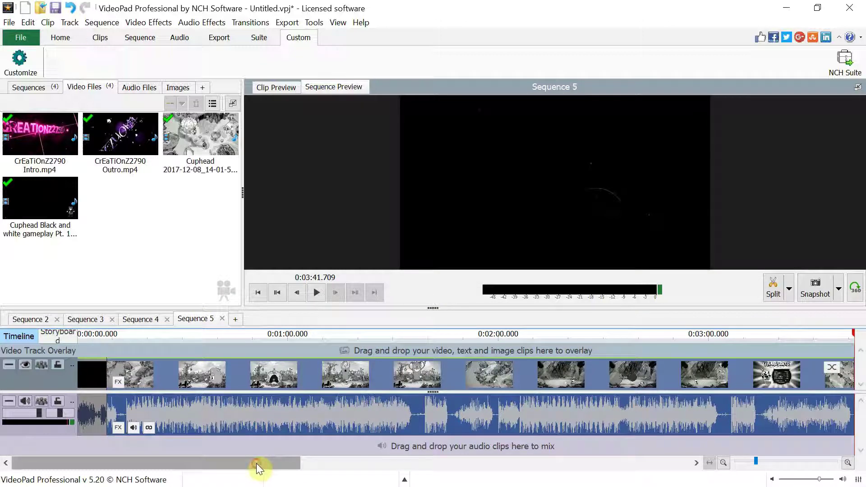
drag(256, 463, 485, 464)
right_click(329, 374)
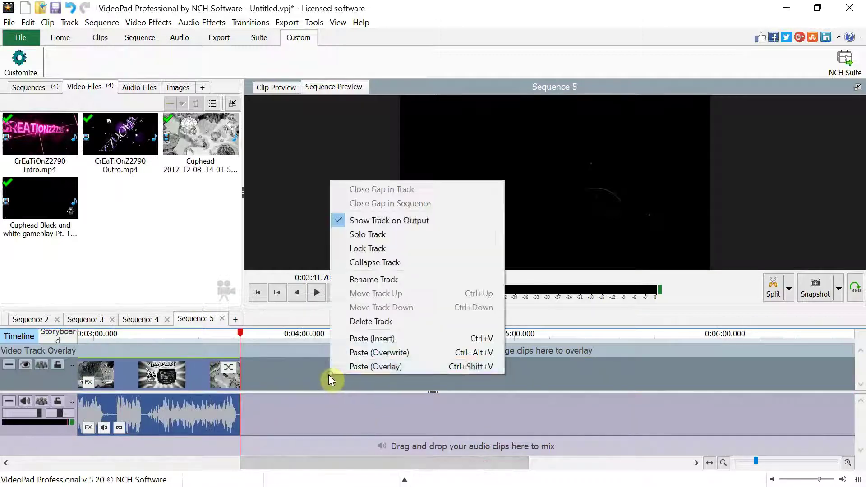
click(356, 342)
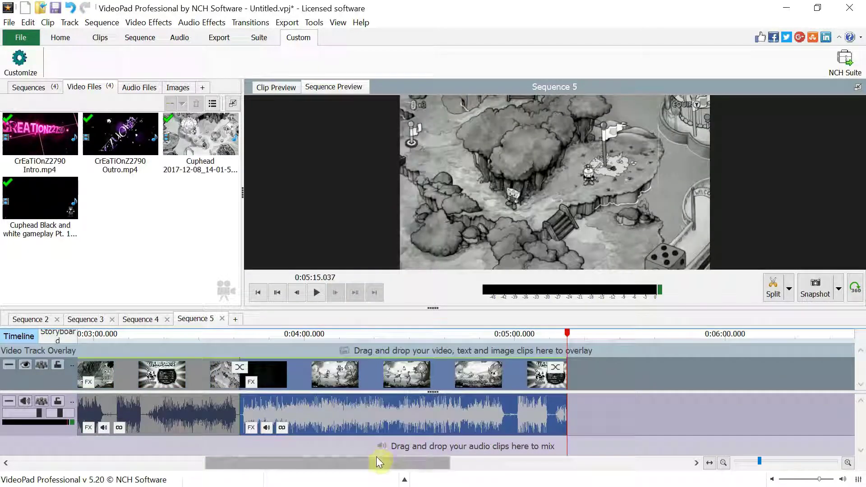
Step: Look through Sequences 3 and 2, ending on Sequence 4
click(95, 320)
click(50, 320)
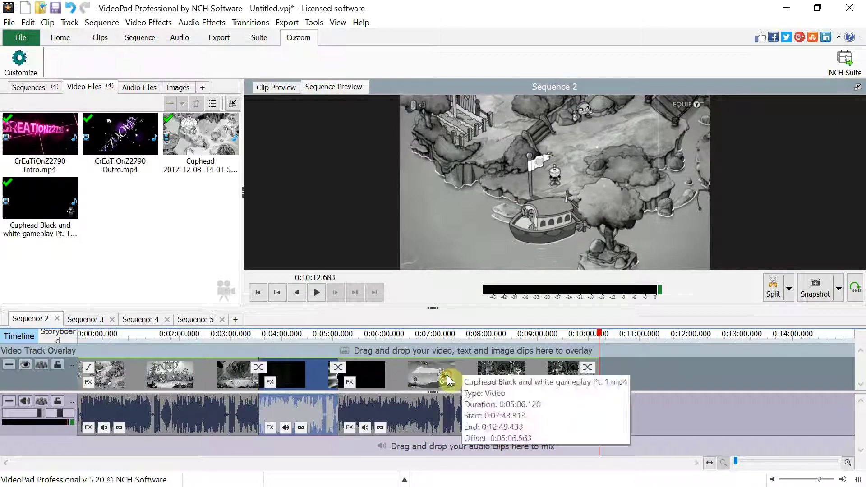
click(95, 319)
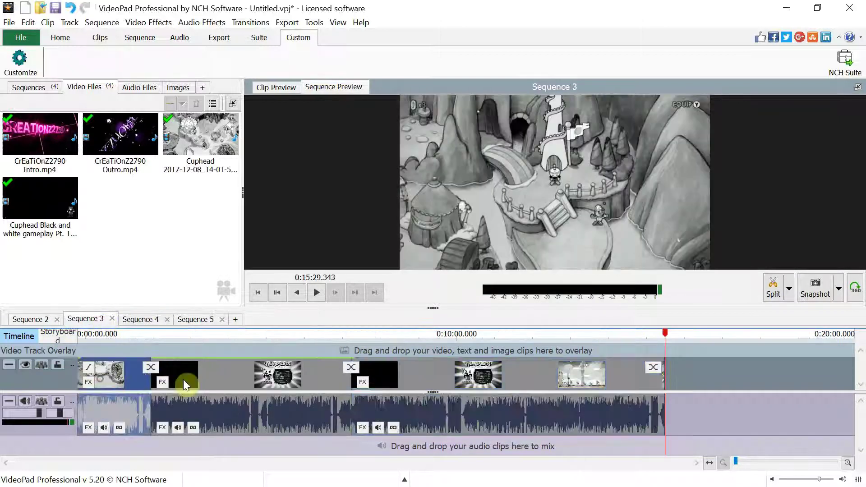
click(140, 319)
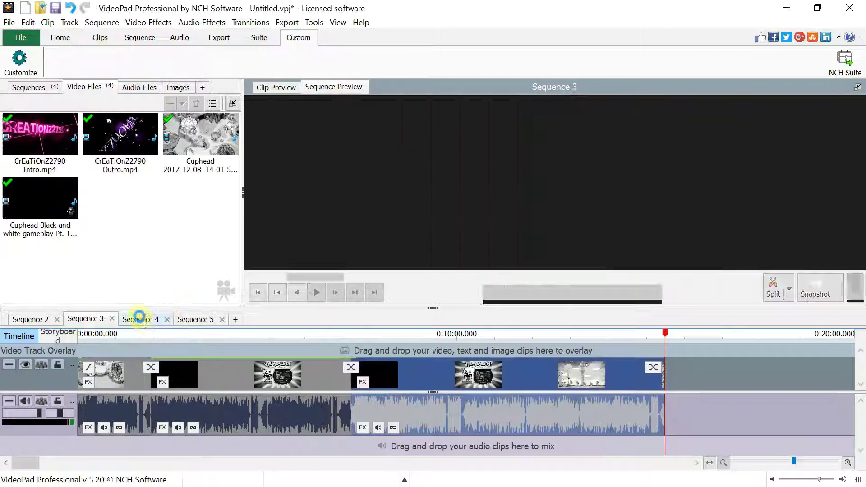
Step: Return to Sequence 5, which holds the intro plus Cuphead gameplay ending at 5:15.037
click(194, 319)
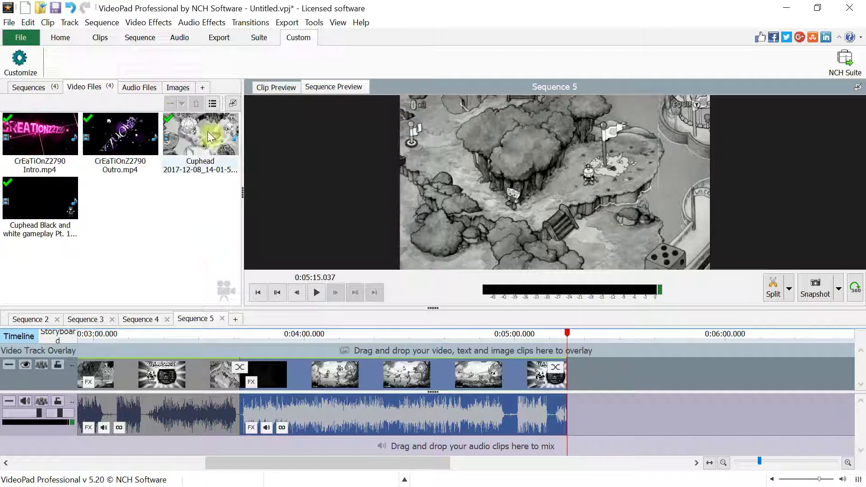
Step: Check Sequence 2, then scrub Sequence 5 back to about 0:05:08
mouse_move(207, 131)
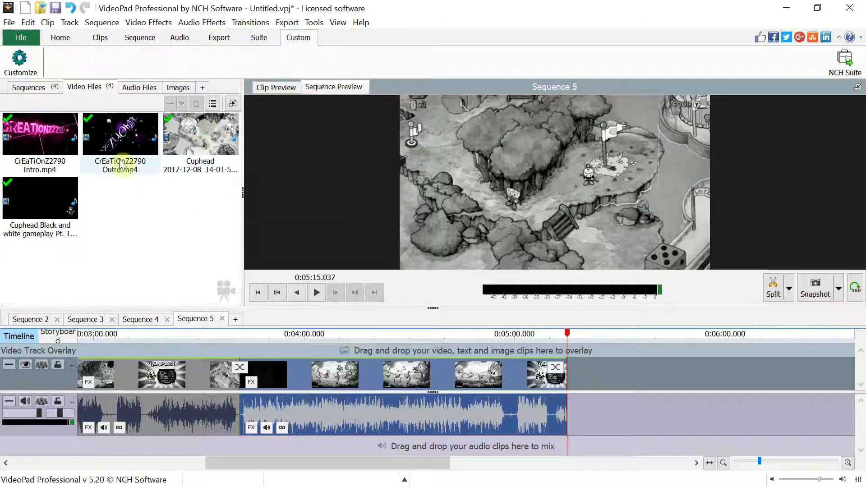
click(41, 320)
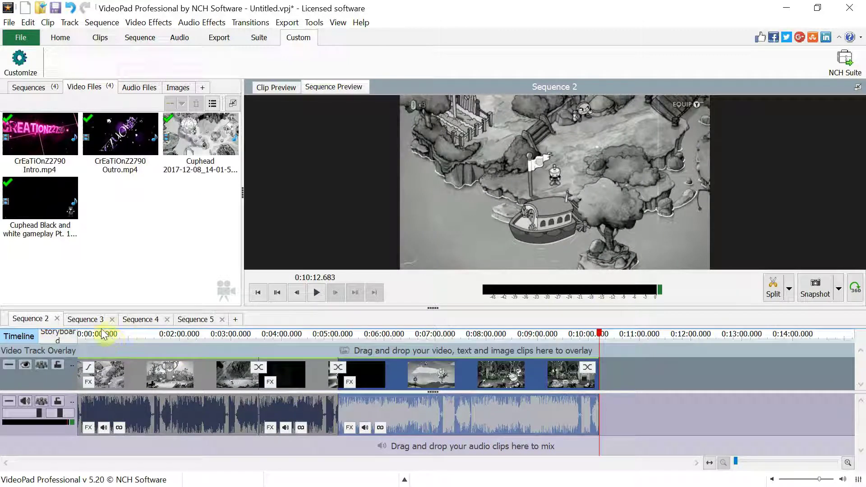
click(205, 319)
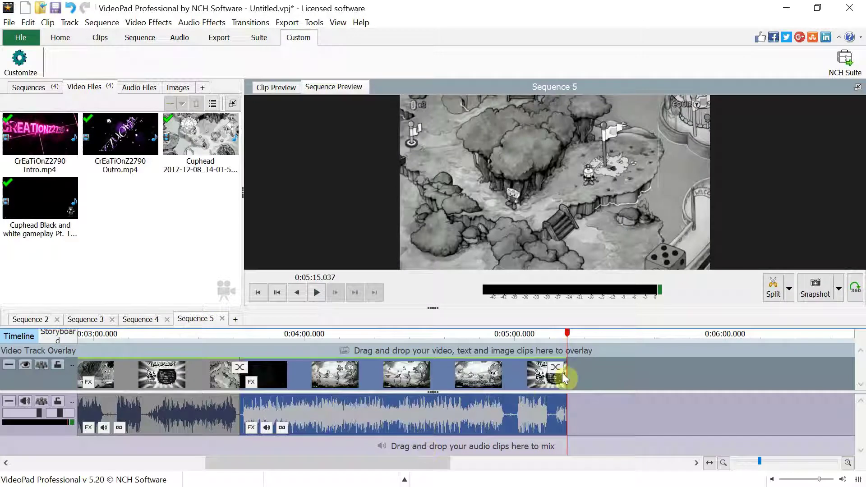
mouse_move(565, 336)
mouse_down()
mouse_move(503, 341)
mouse_move(567, 342)
mouse_up()
Step: Copy the later Cuphead gameplay clip from Sequence 2
click(36, 320)
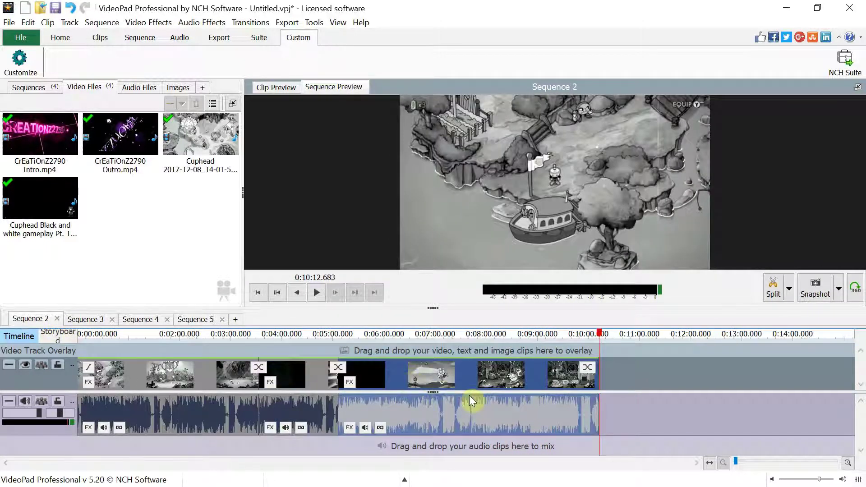
right_click(469, 397)
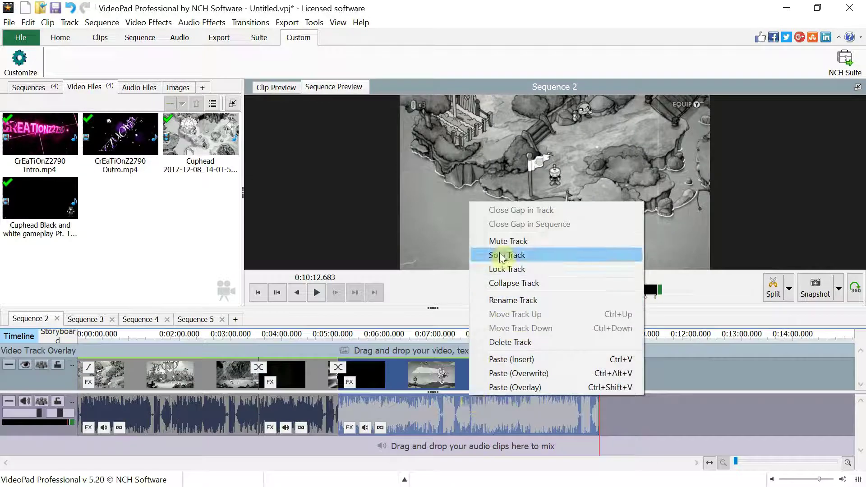
click(429, 374)
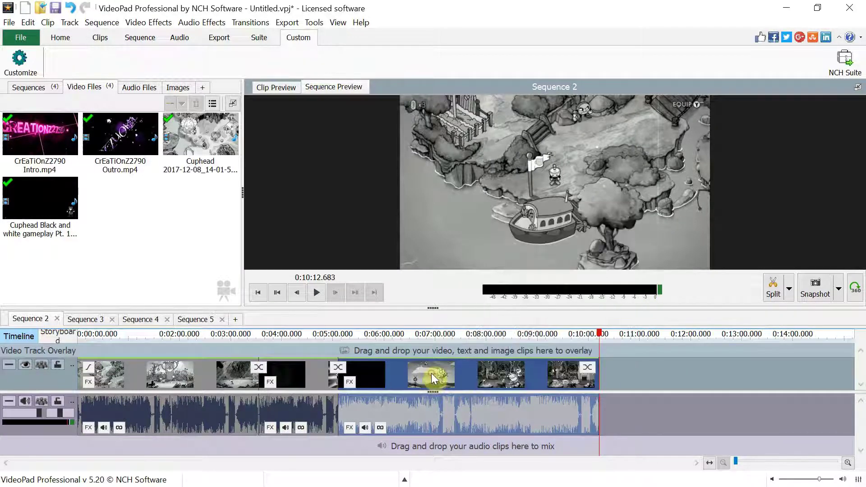
right_click(432, 378)
click(460, 218)
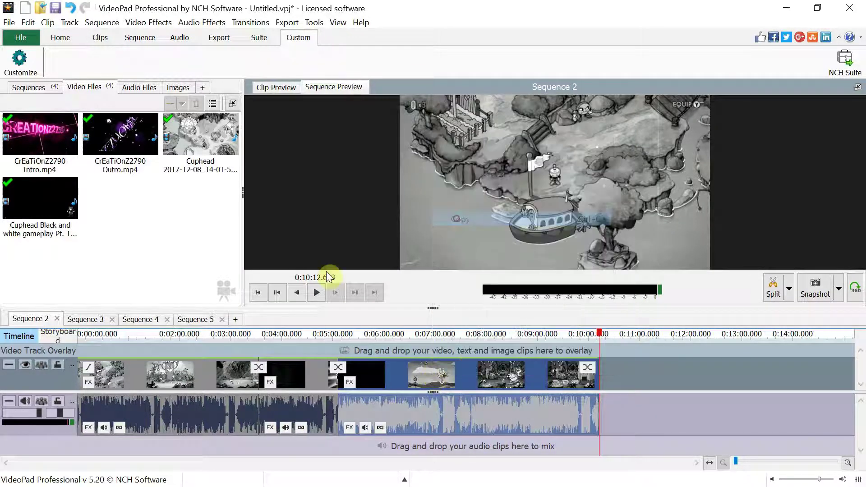
Step: Paste (Insert) it at the end of Sequence 5, extending it to 10:21.157
click(206, 320)
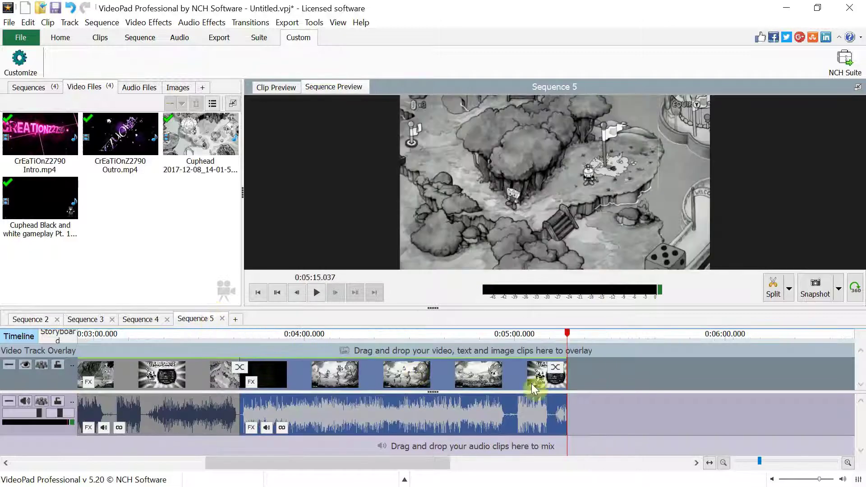
right_click(580, 399)
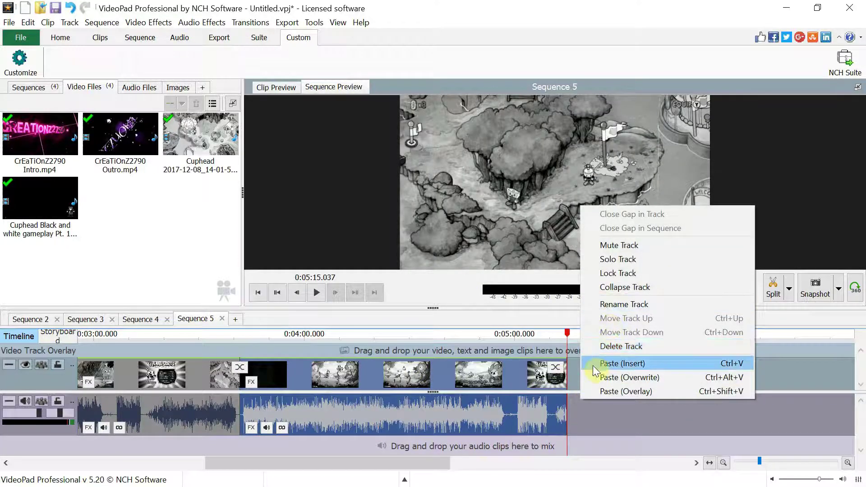
click(621, 364)
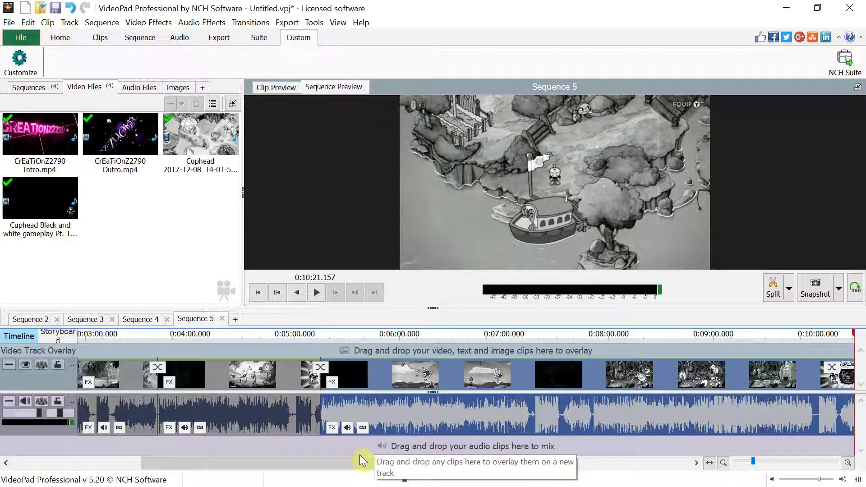
drag(350, 461, 403, 474)
drag(731, 336, 348, 343)
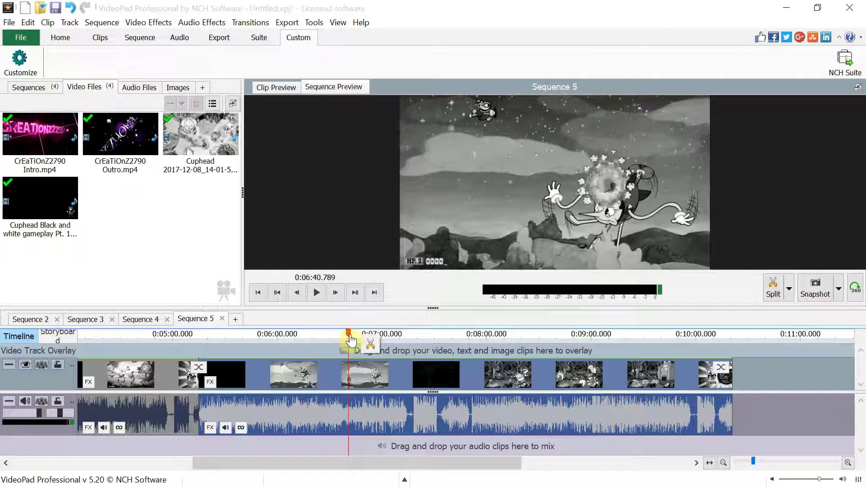
drag(348, 339, 753, 341)
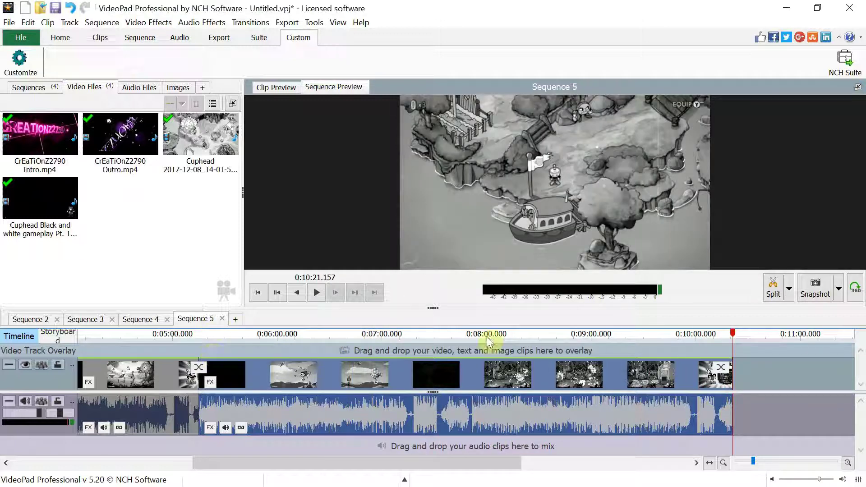
Step: Show Sequence 3, select its first clip, and rewind the playhead to 0:00:00.000
click(27, 318)
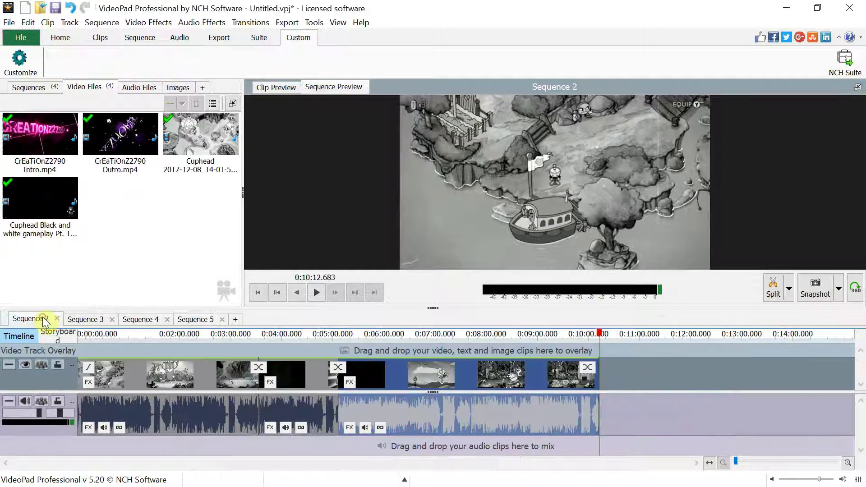
click(97, 319)
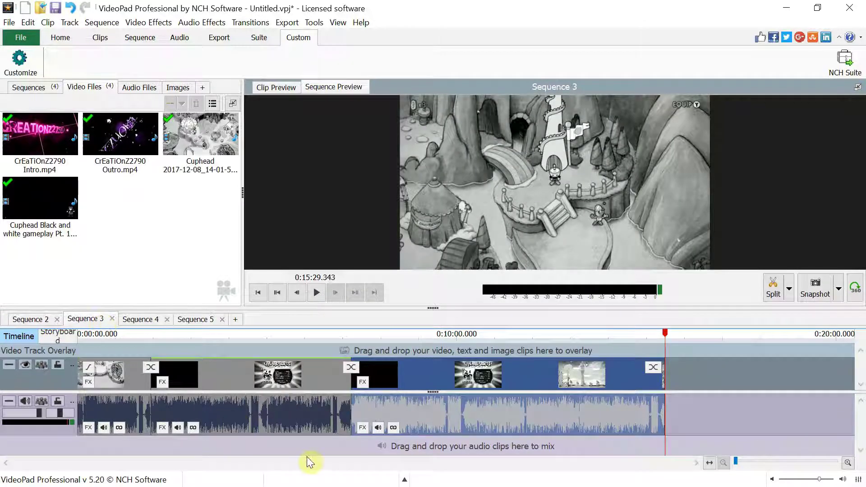
click(107, 384)
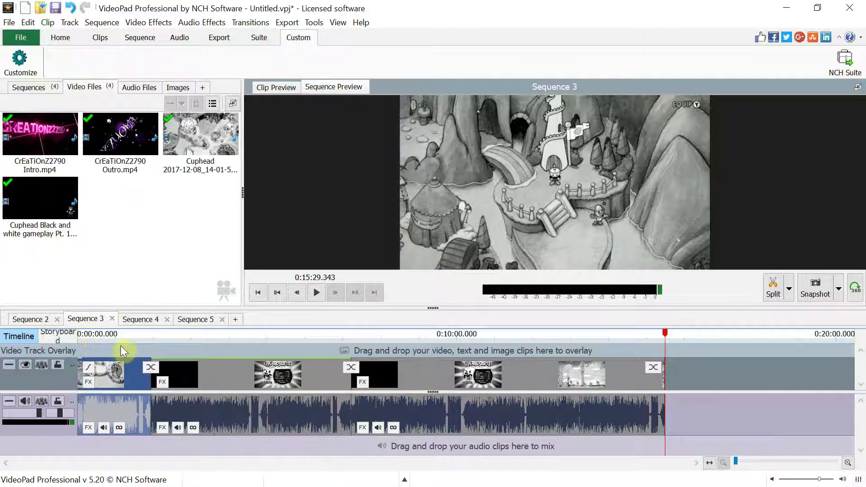
click(133, 321)
click(90, 319)
click(234, 381)
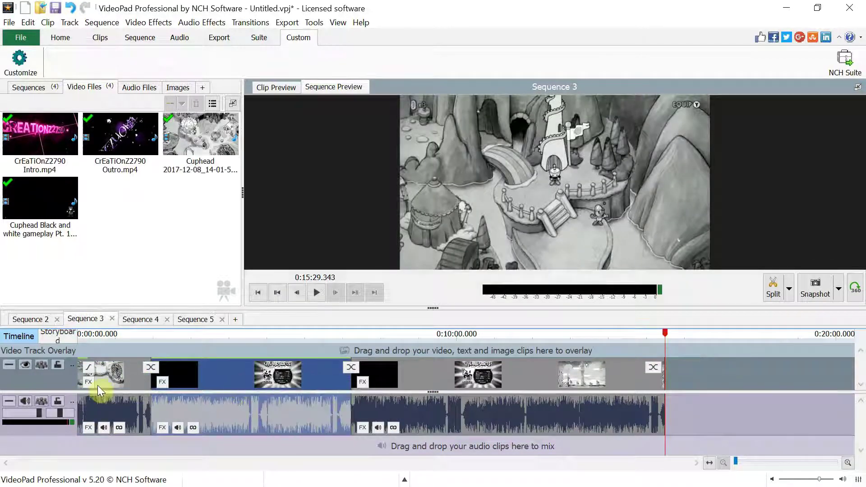
click(114, 384)
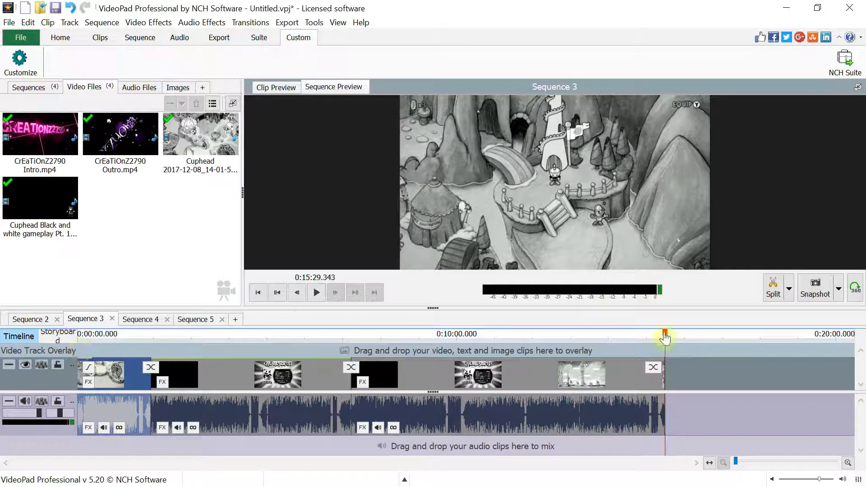
drag(664, 333, 63, 363)
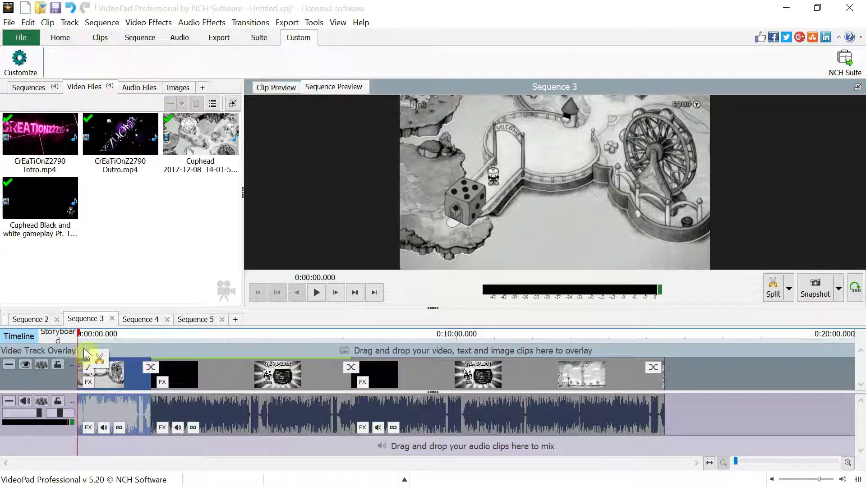
Step: Copy Sequence 3's opening clip and insert it at Sequence 5's end, reaching 12:18.216
click(87, 334)
right_click(112, 369)
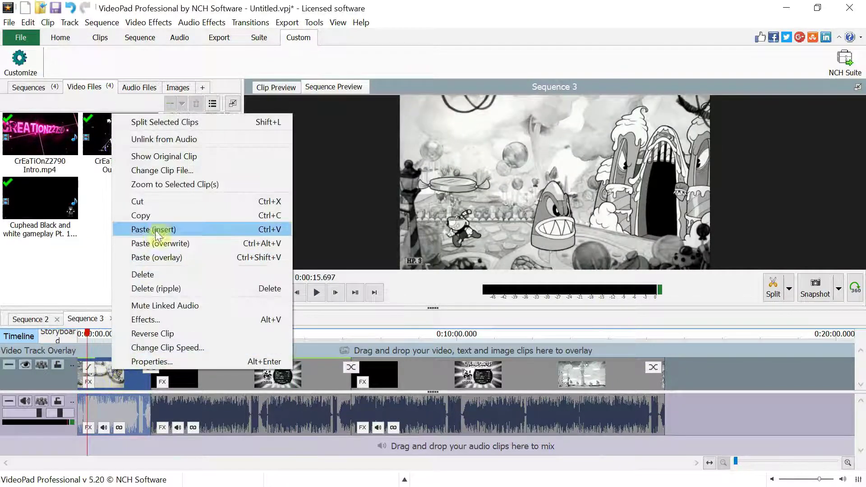
click(156, 216)
click(194, 319)
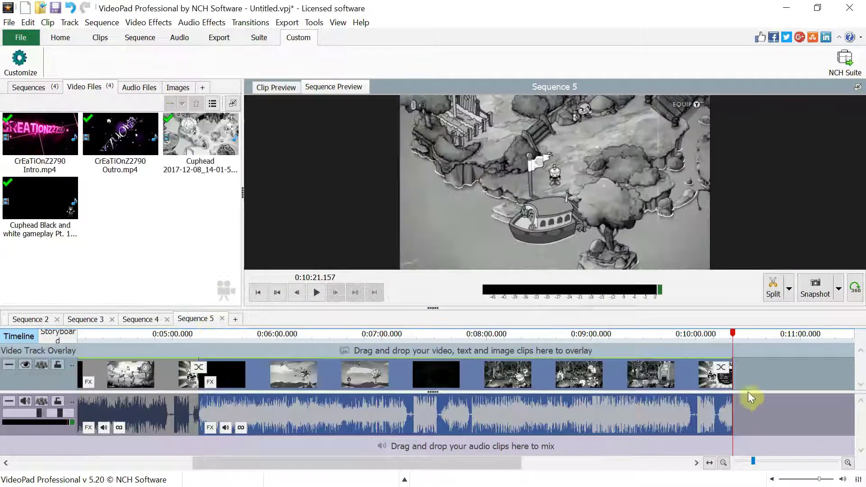
right_click(779, 377)
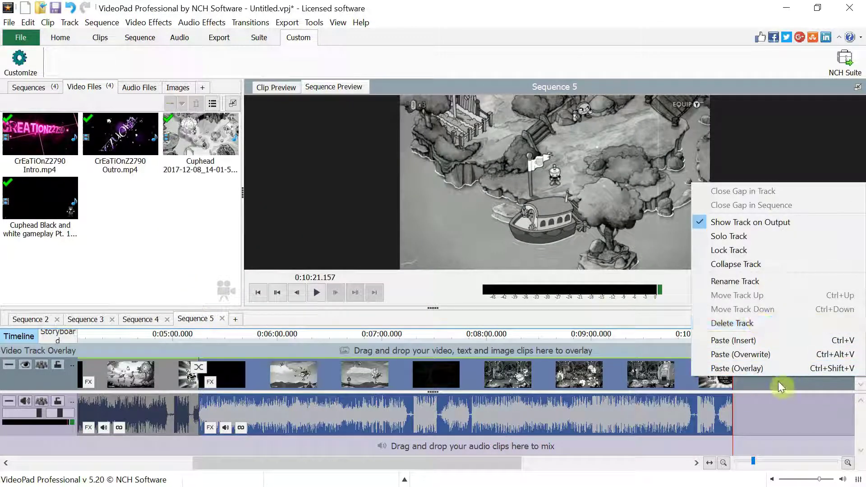
click(759, 341)
Step: Copy Sequence 3's opening clip once more for another paste into Sequence 5
click(74, 322)
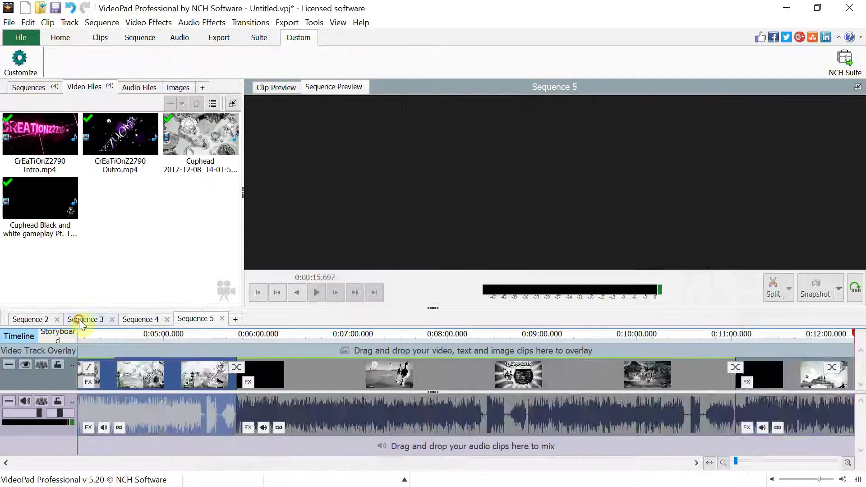
right_click(242, 380)
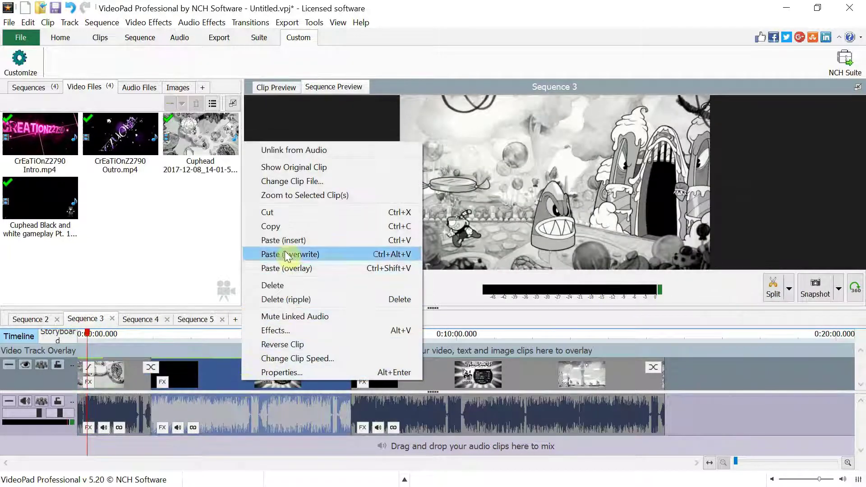
click(288, 227)
click(186, 319)
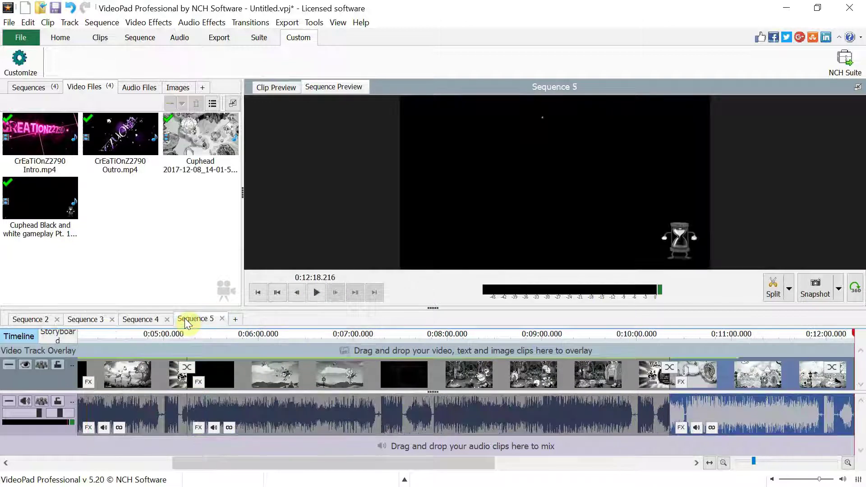
Step: Paste (Insert) the copied Sequence 3 clip past the current end of Sequence 5
drag(376, 462, 571, 474)
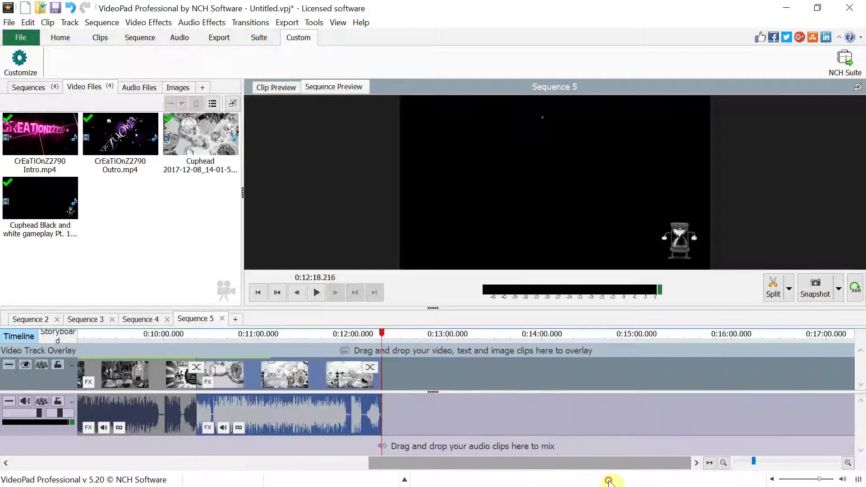
click(84, 319)
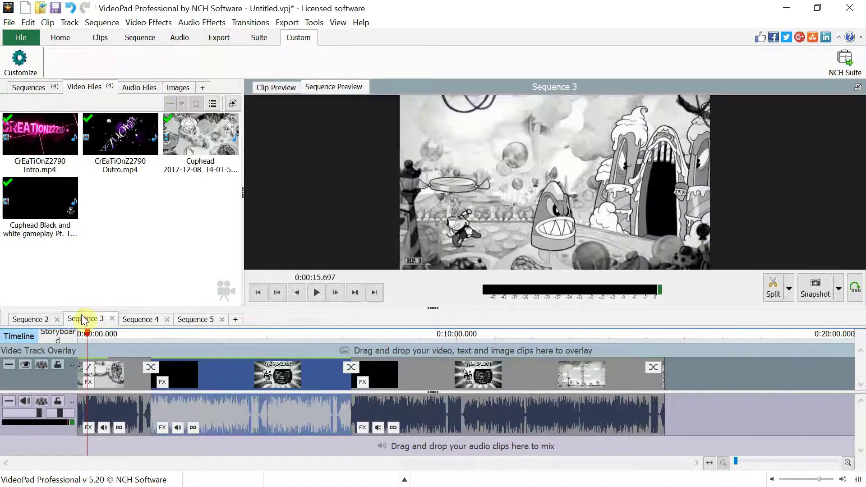
click(189, 319)
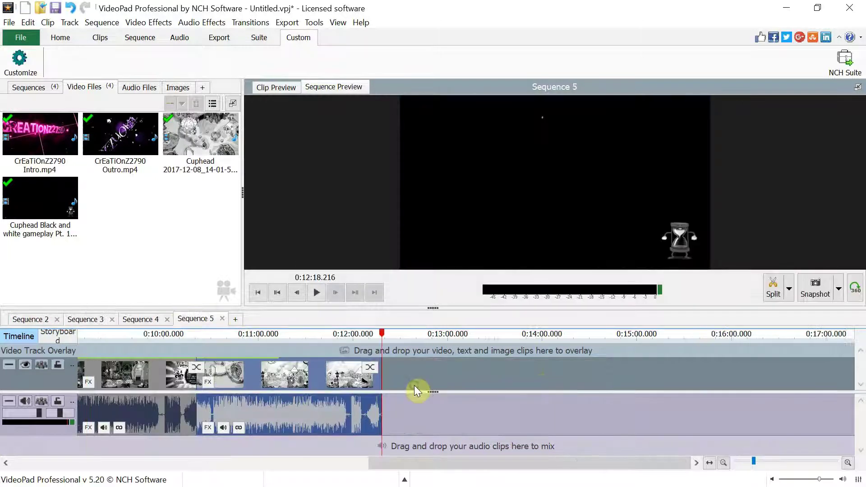
right_click(415, 384)
click(436, 349)
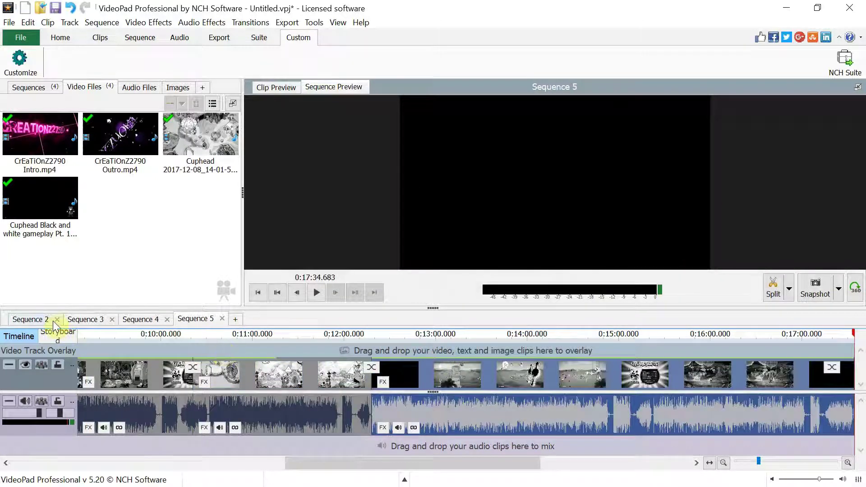
Step: Select and copy more of Sequence 3's clips
click(85, 322)
click(386, 369)
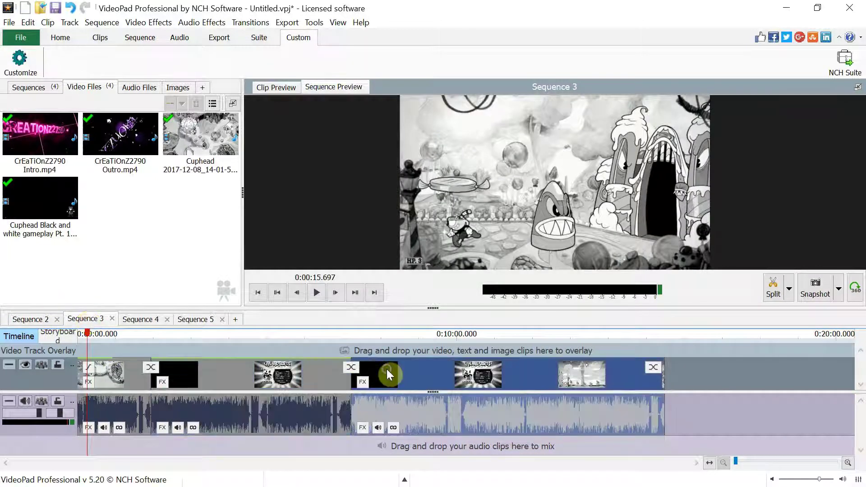
right_click(386, 369)
click(431, 215)
Step: Insert those clips at Sequence 5's end, extending it to 25:50.500
click(199, 318)
drag(393, 464, 512, 468)
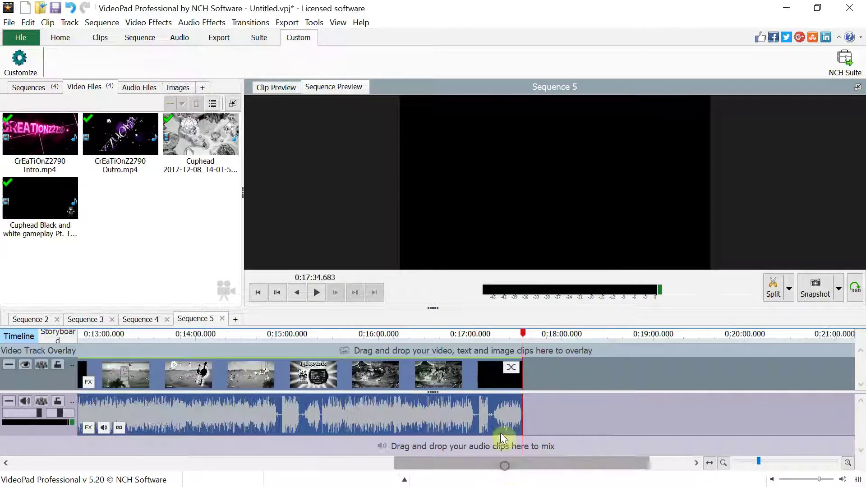
right_click(550, 375)
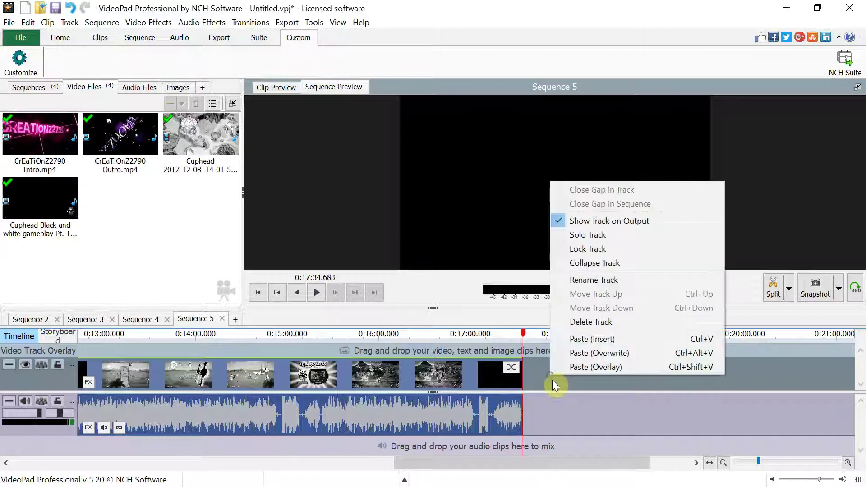
click(590, 338)
click(92, 319)
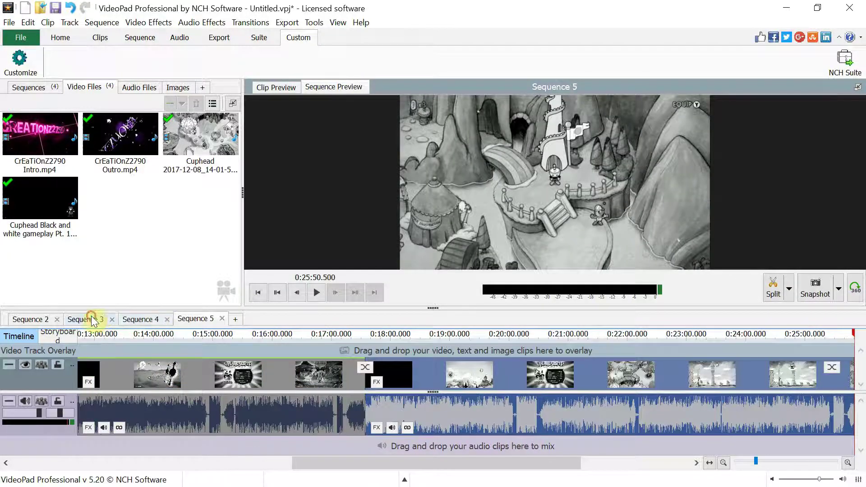
Step: Delete all clips from Sequence 4, leaving it empty
click(134, 320)
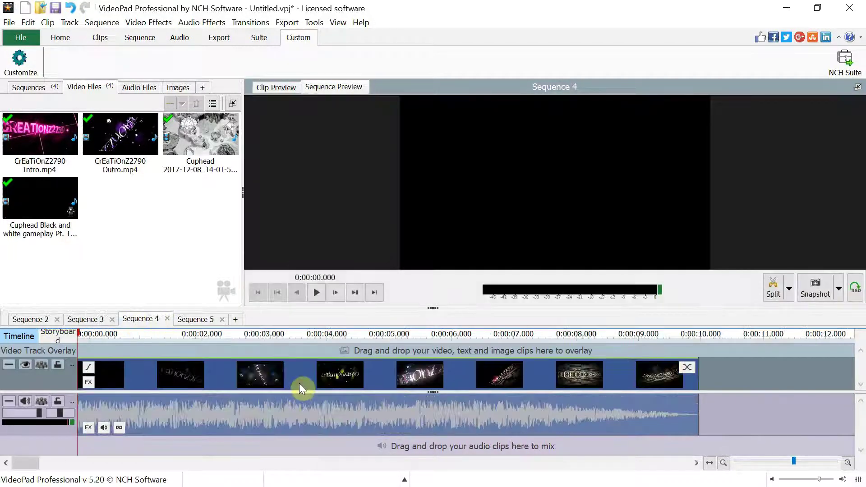
right_click(298, 383)
click(330, 287)
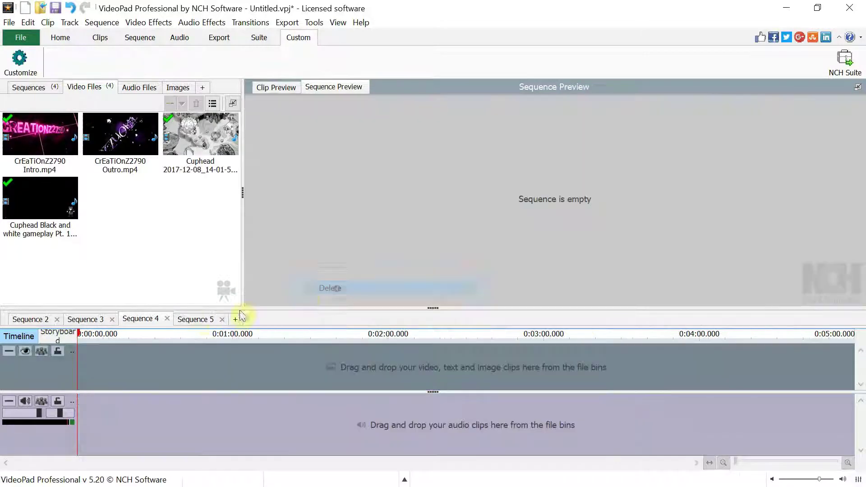
click(201, 319)
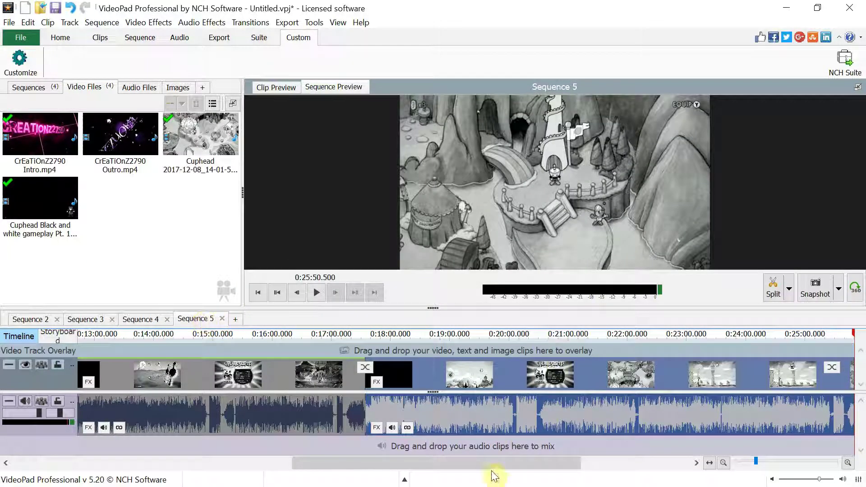
click(143, 319)
click(96, 321)
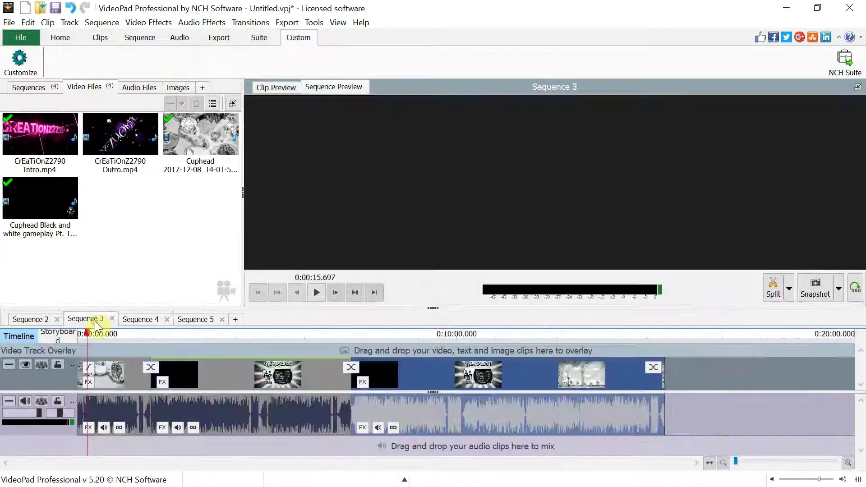
click(143, 319)
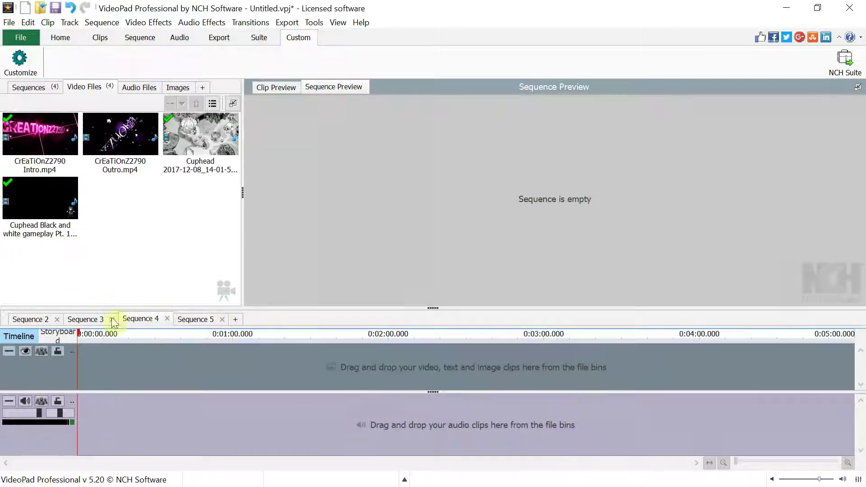
Step: Place the CrEaTiOnZ2790 Outro.mp4 clip, about 10 seconds with audio, into Sequence 4
click(88, 322)
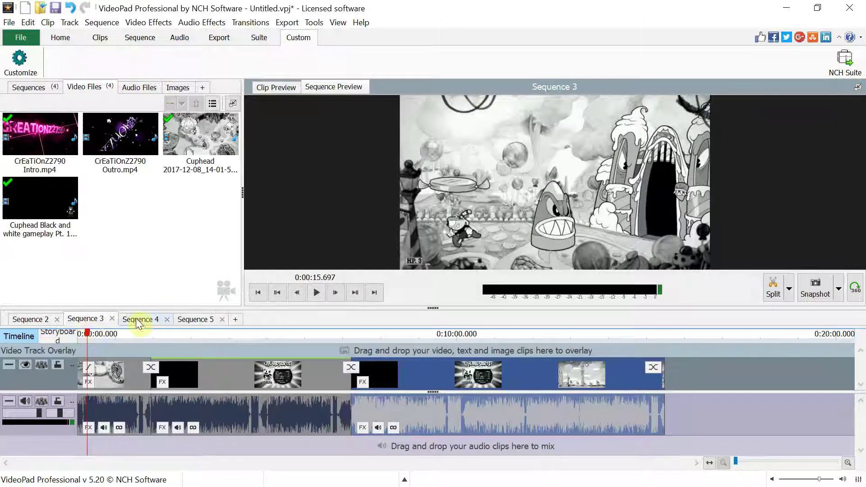
click(138, 319)
click(123, 131)
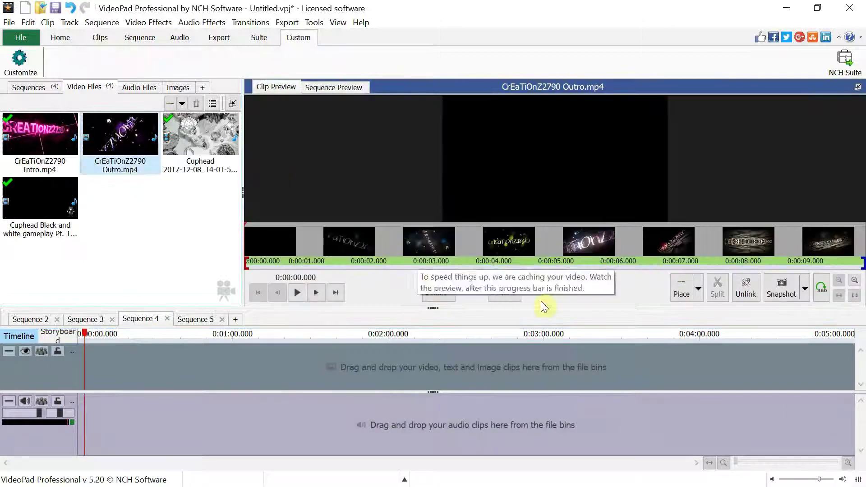
click(684, 290)
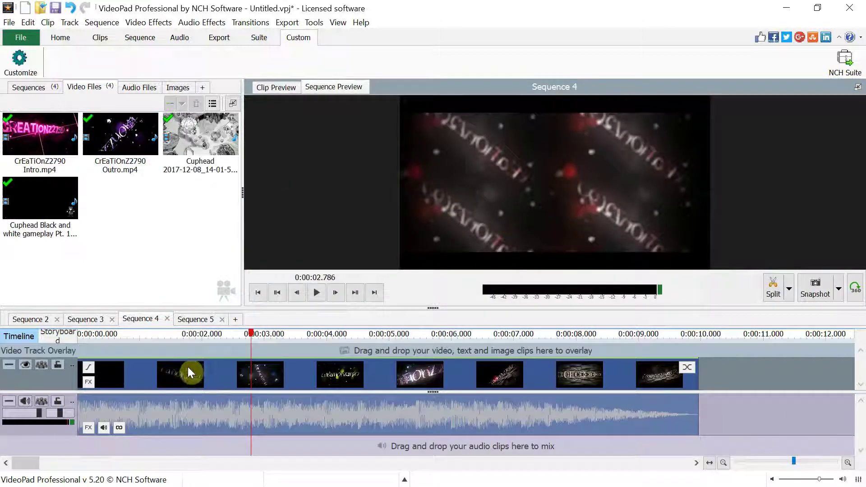
Step: Copy the outro clip from Sequence 4 and paste-insert it after Sequence 5's last clip
right_click(192, 370)
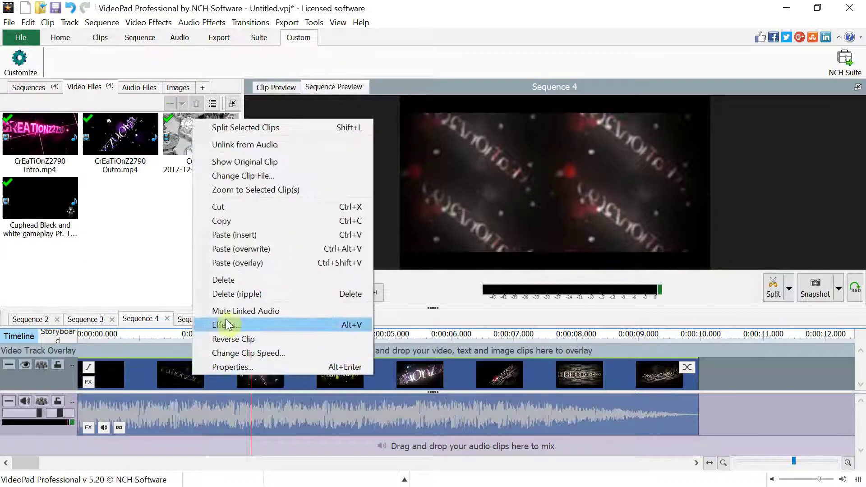
click(232, 221)
click(185, 319)
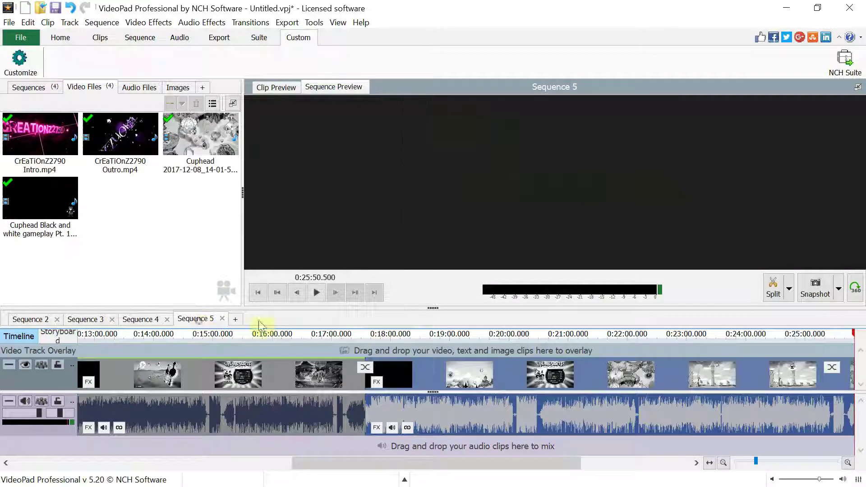
click(629, 465)
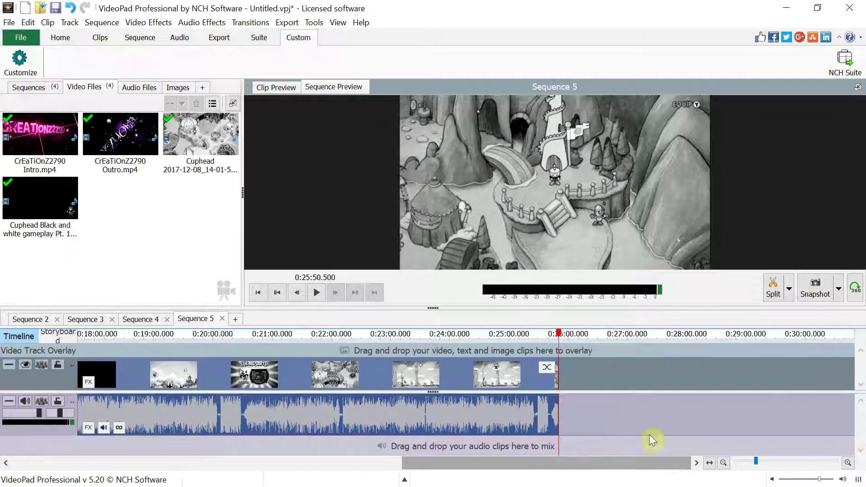
right_click(629, 384)
click(657, 345)
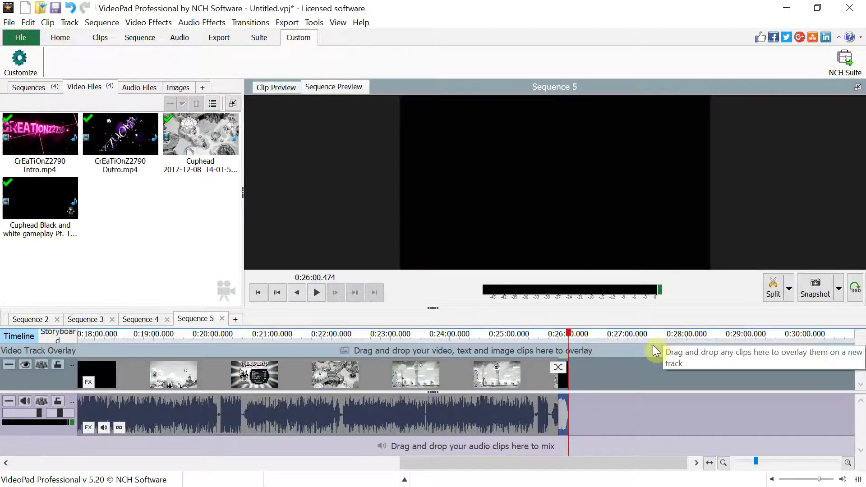
Step: With Sequence 5 active, start a Video File export from the Export tab (YouTube 1080p .mp4)
drag(483, 463, 109, 462)
click(219, 38)
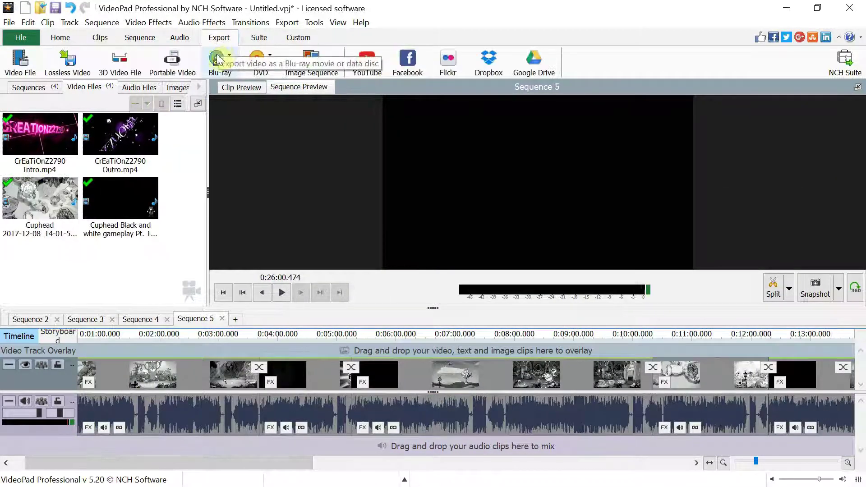
click(186, 323)
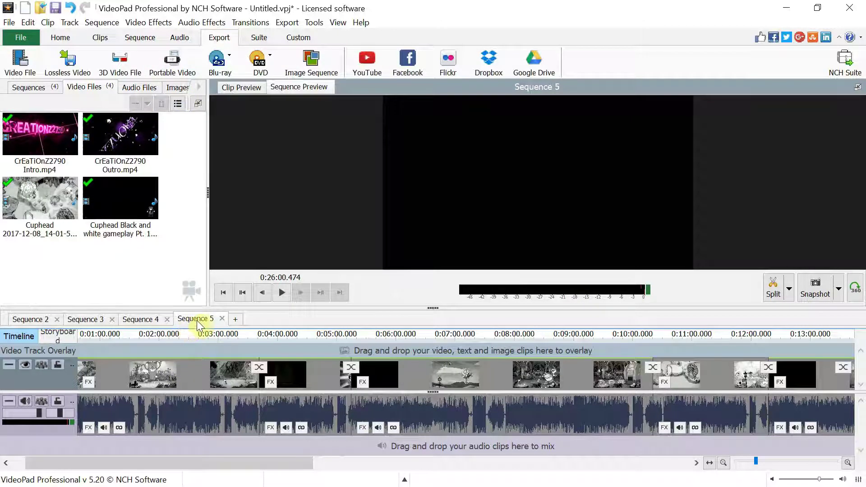
click(43, 319)
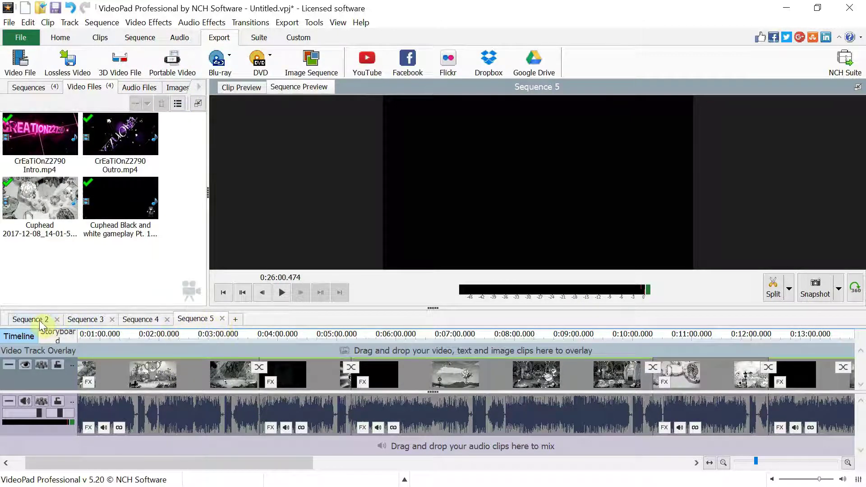
click(82, 319)
click(139, 321)
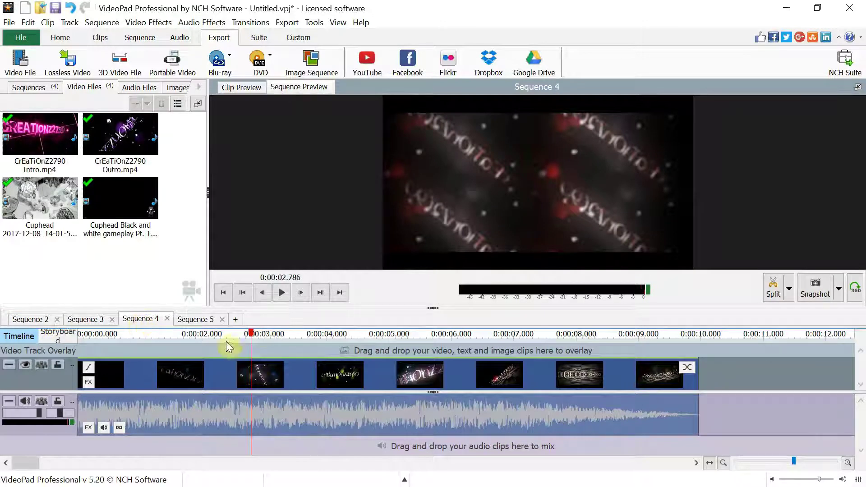
click(195, 319)
drag(366, 464, 480, 465)
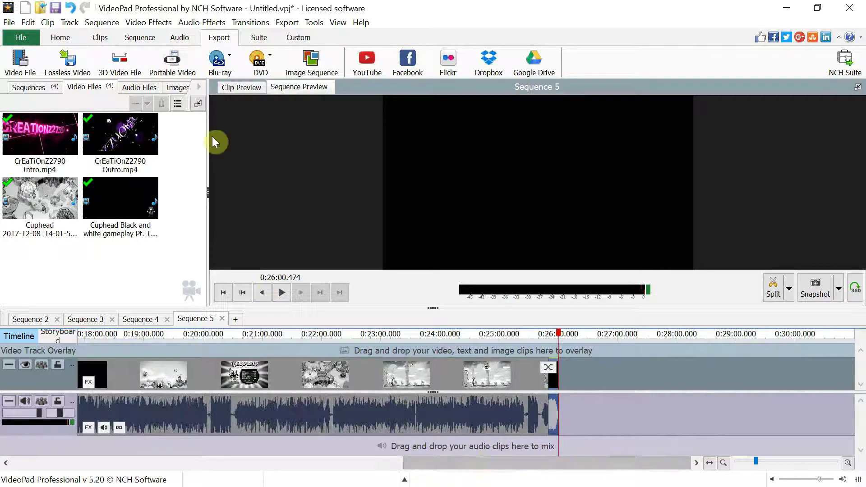
click(20, 64)
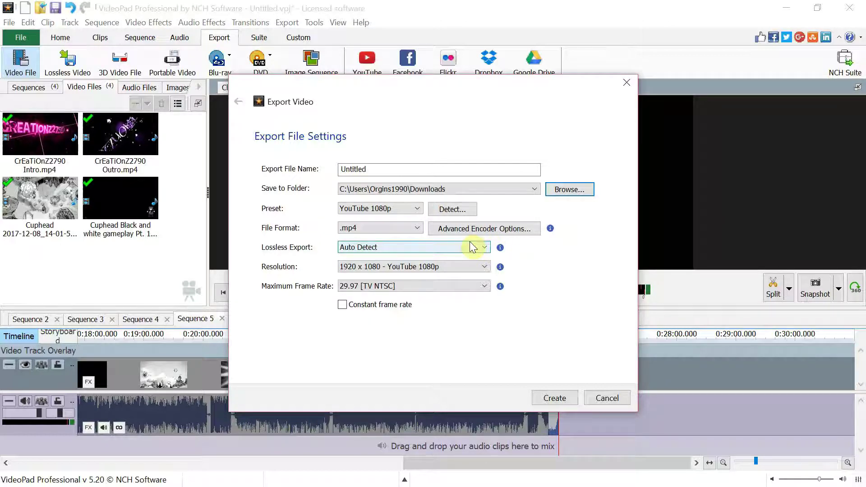
Step: Name the export 'cuphead' and create it as a 1920x1080 YouTube 1080p .mp4 in Downloads
drag(420, 168, 279, 171)
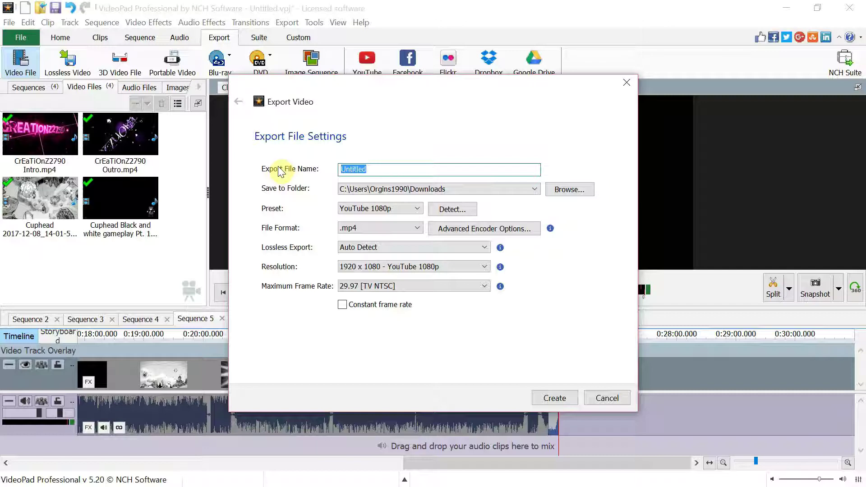
text(cu)
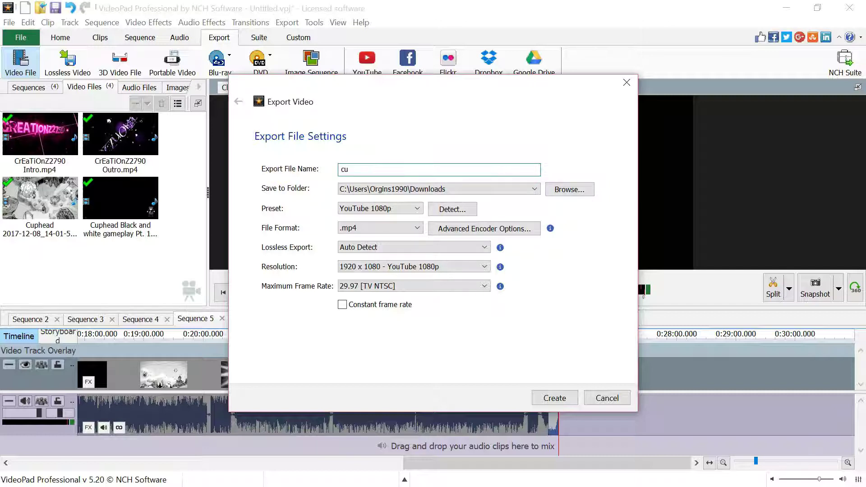
text(phead)
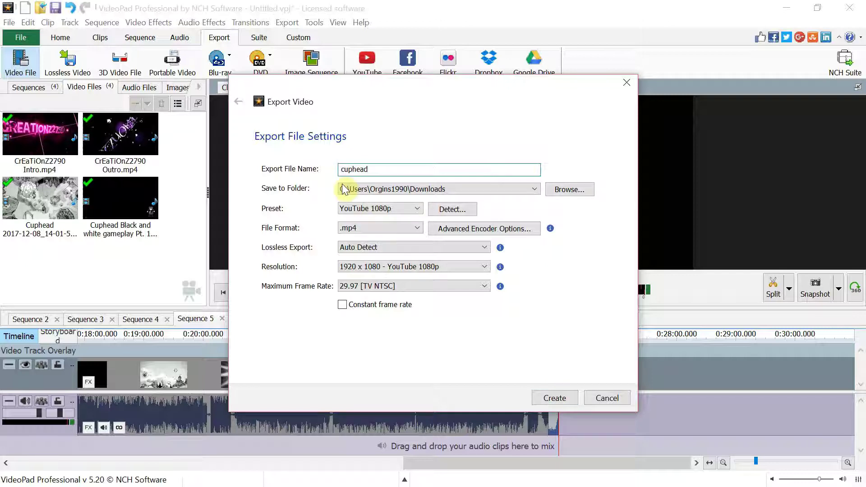
click(546, 398)
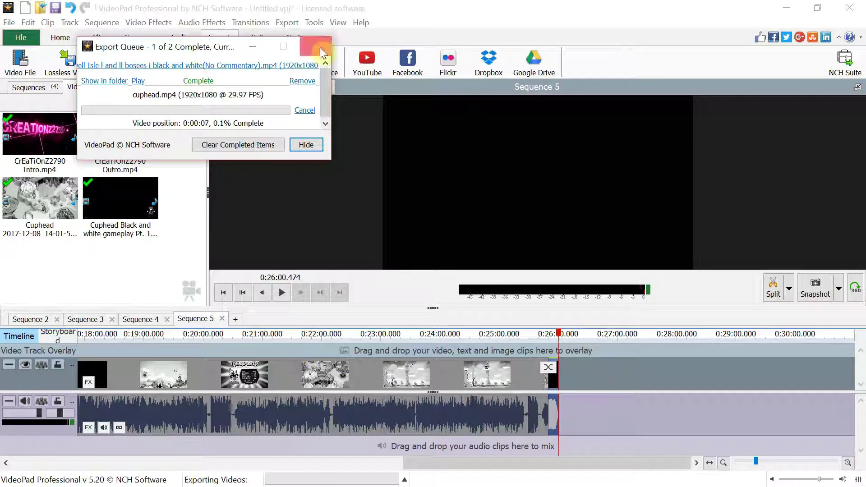
Step: Remove the earlier finished export from the queue, then hide the queue once cuphead.mp4 completes
click(301, 81)
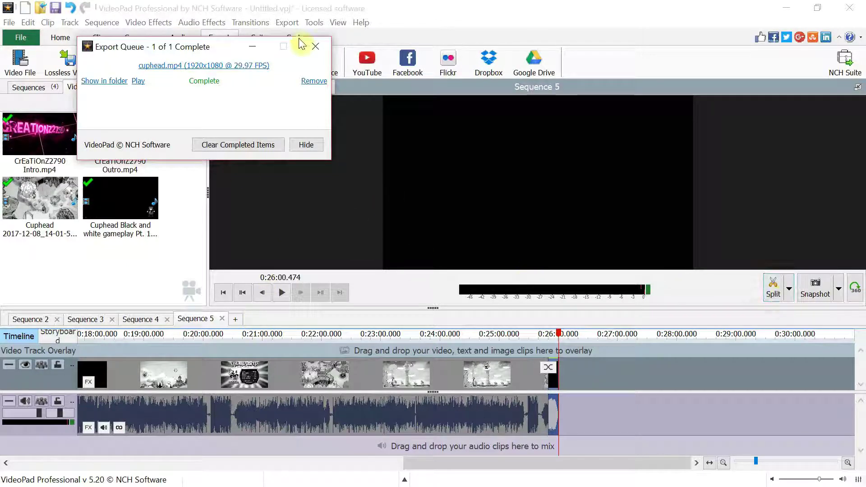
click(306, 145)
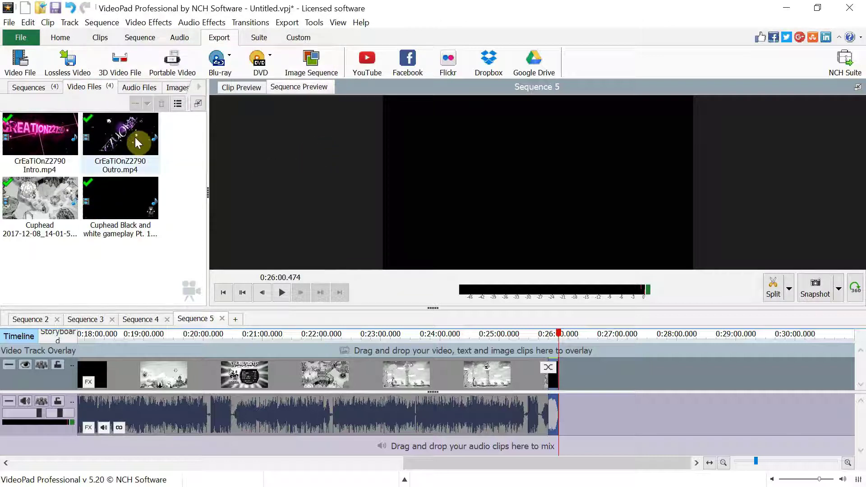
mouse_move(135, 139)
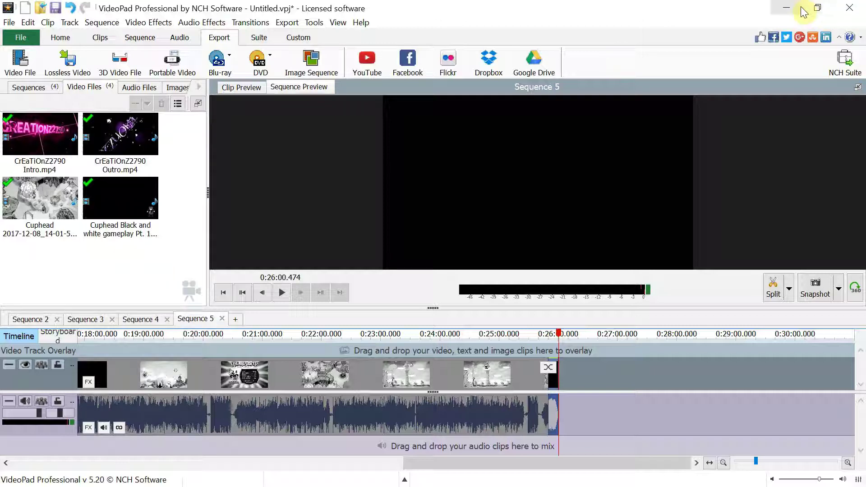
Step: Minimize VideoPad and browse to the Downloads folder in File Explorer
click(816, 8)
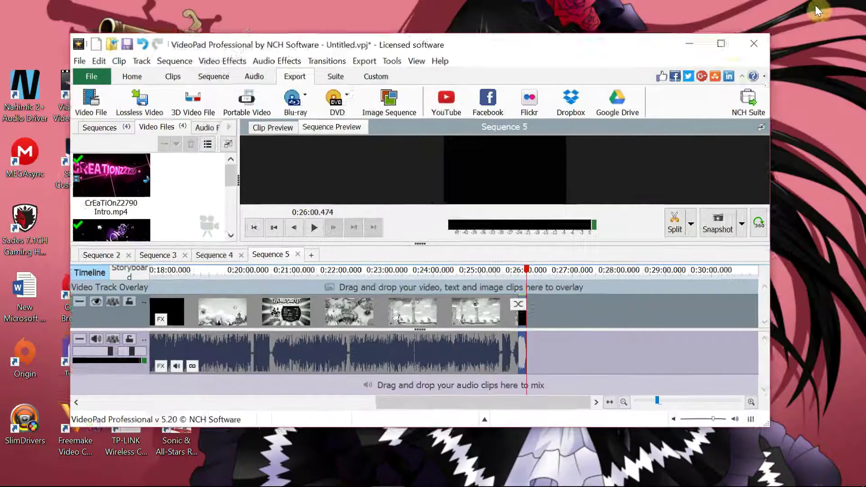
click(700, 54)
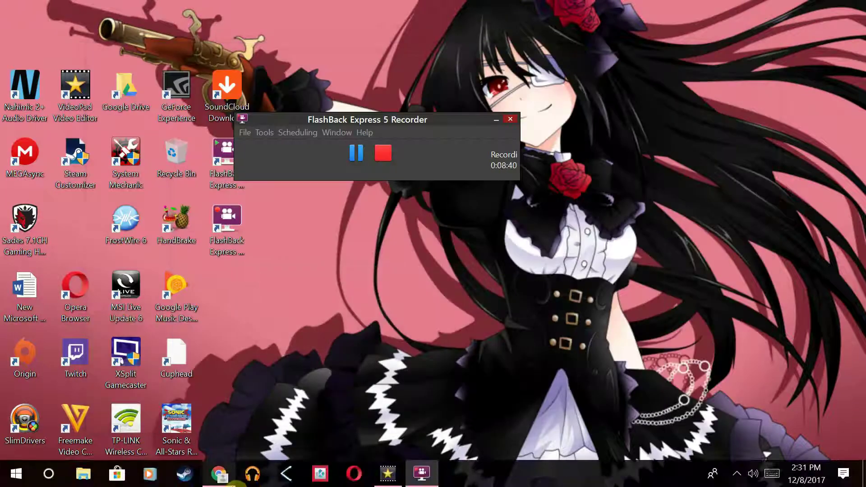
click(83, 473)
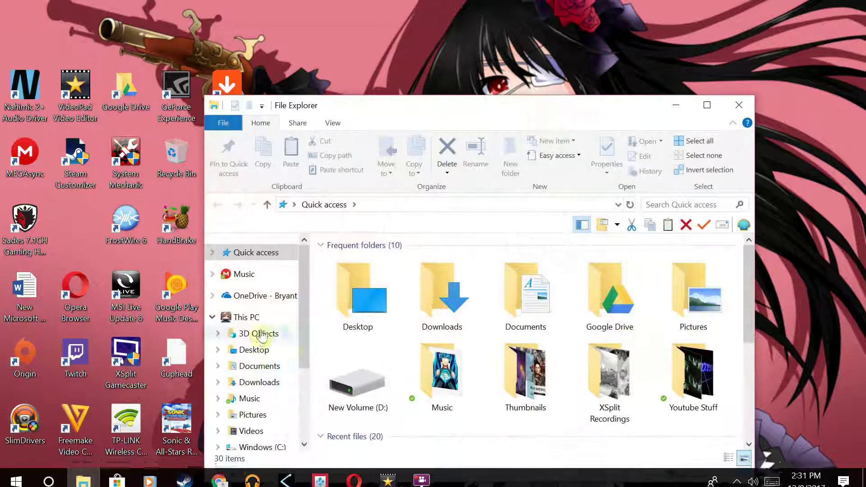
click(257, 432)
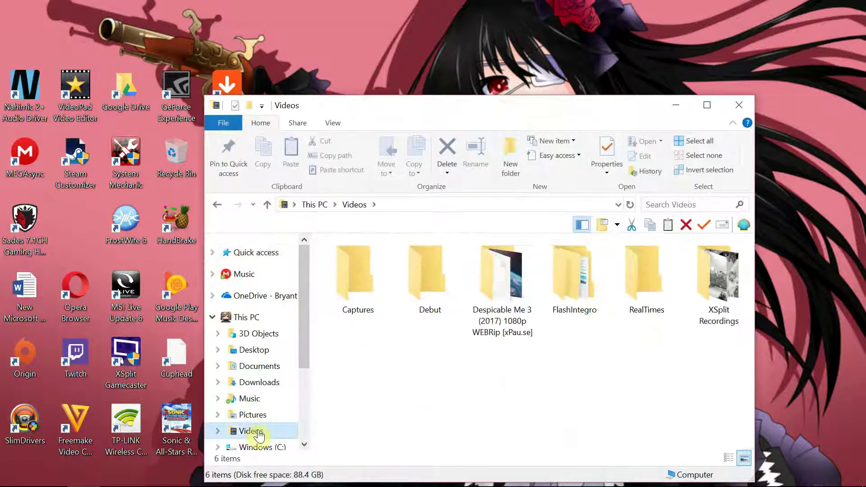
click(264, 382)
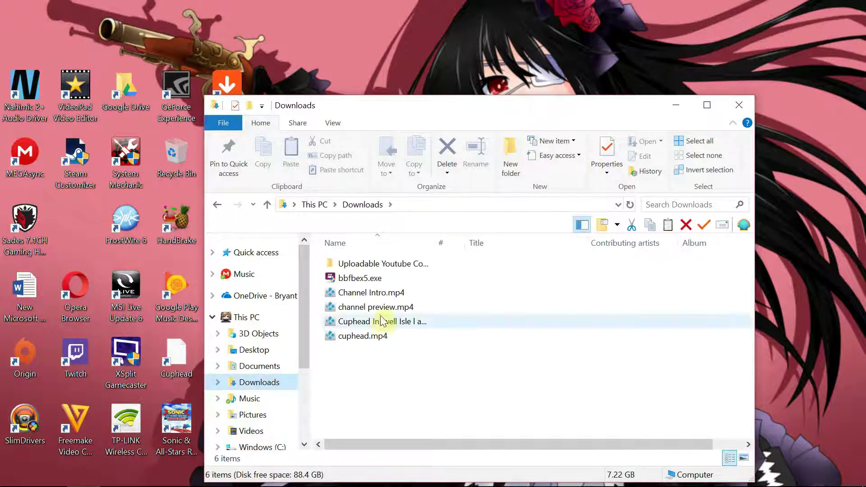
Step: Open cuphead.mp4 with Windows Media Player
right_click(385, 334)
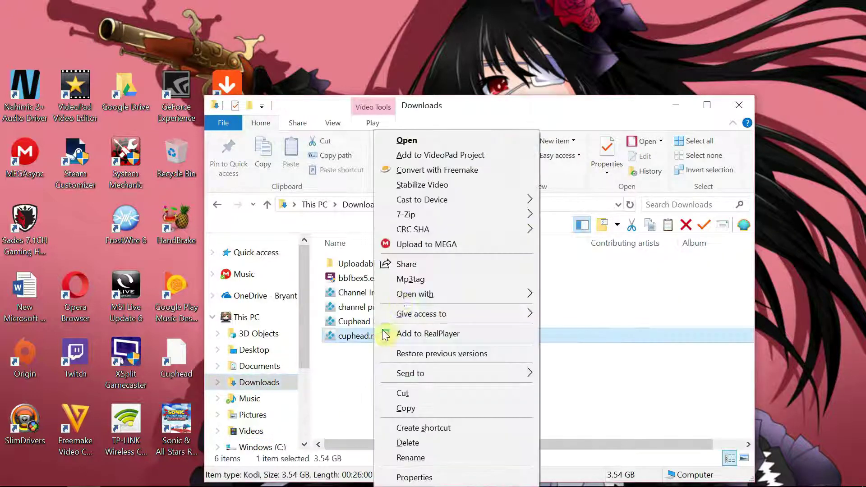
mouse_move(401, 294)
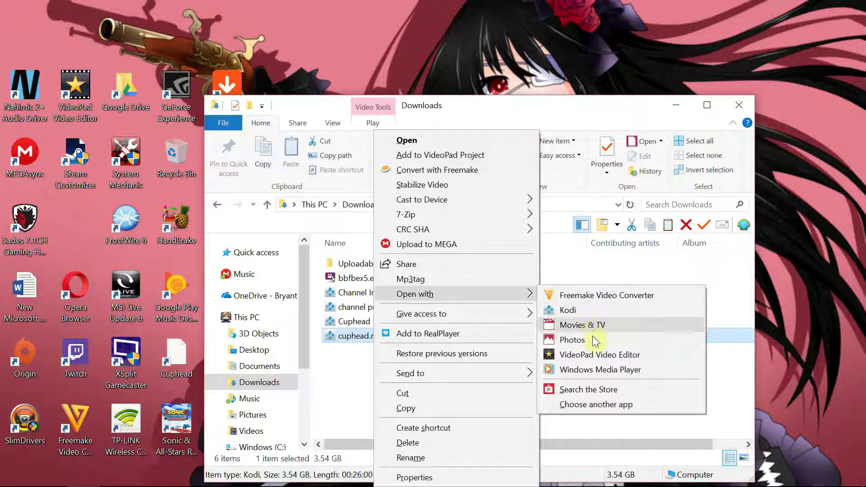
click(596, 370)
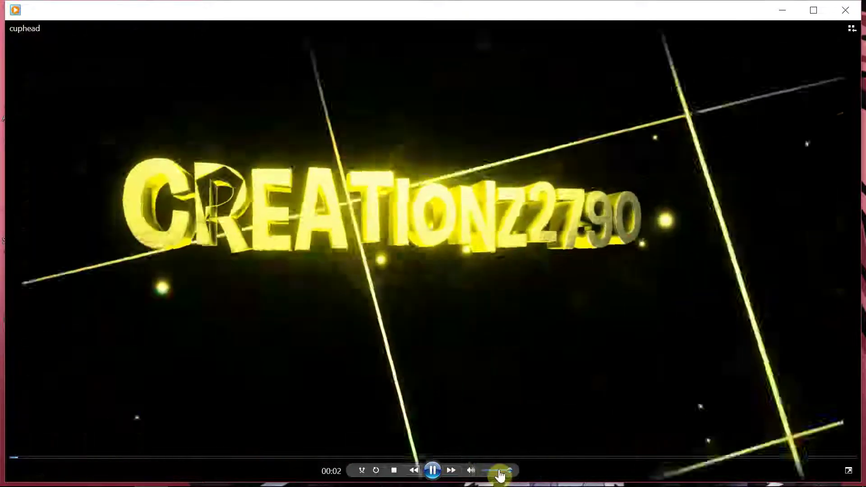
Step: Lower the volume and preview the flower boss, frog boss, candy level and pyramid scene (04:24–14:51)
drag(499, 475, 492, 473)
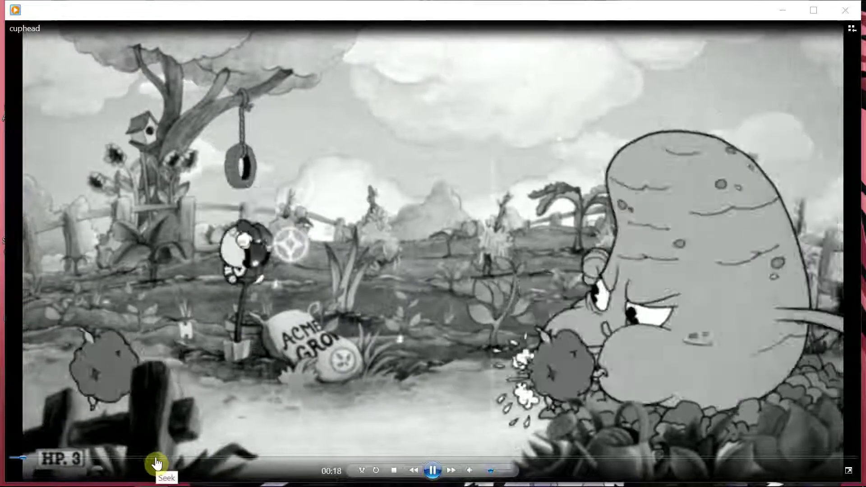
click(156, 459)
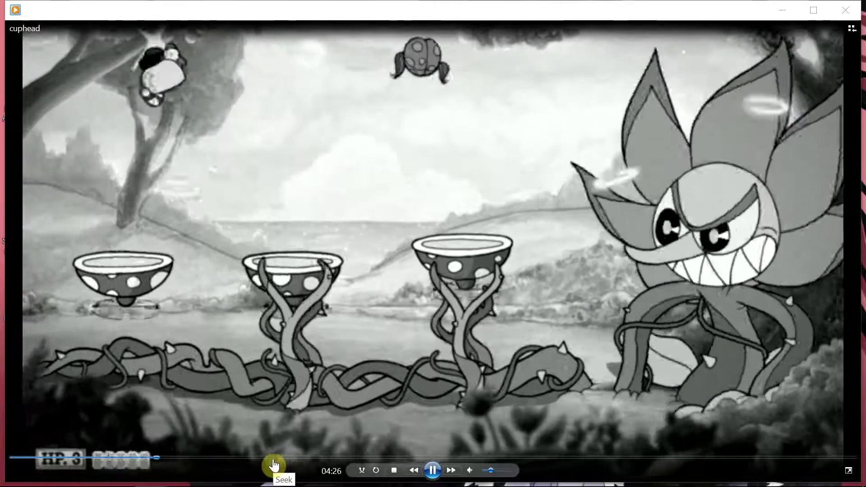
click(274, 459)
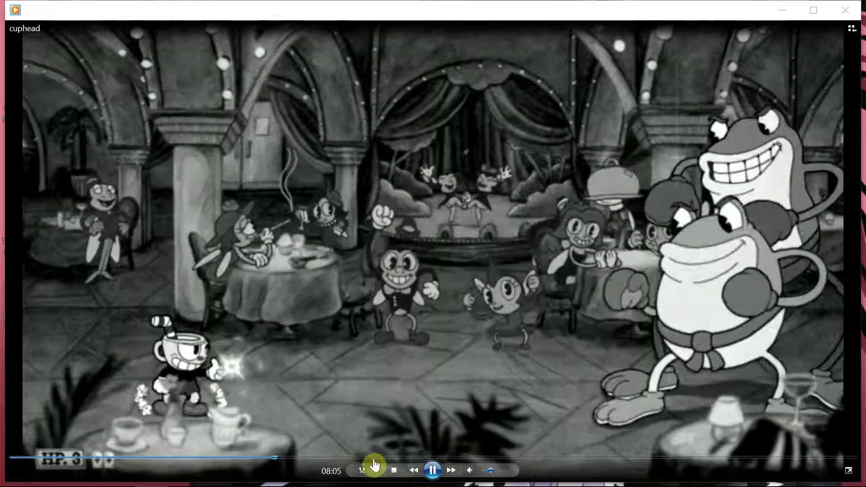
click(381, 459)
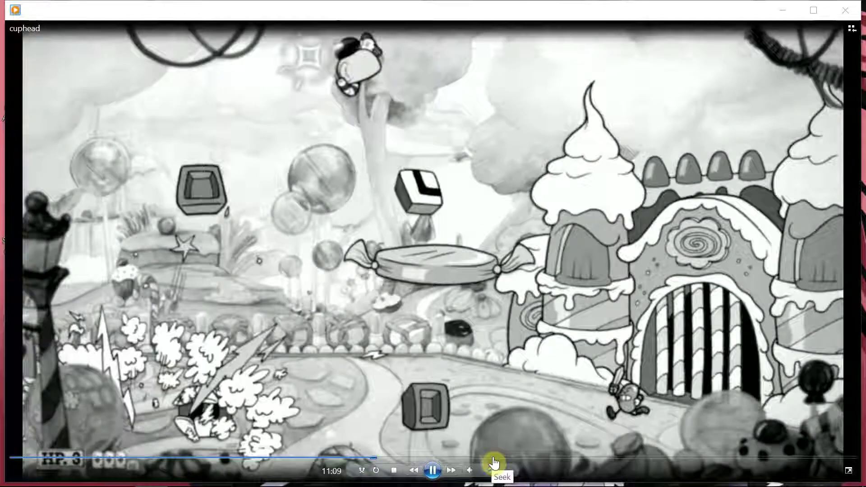
click(497, 459)
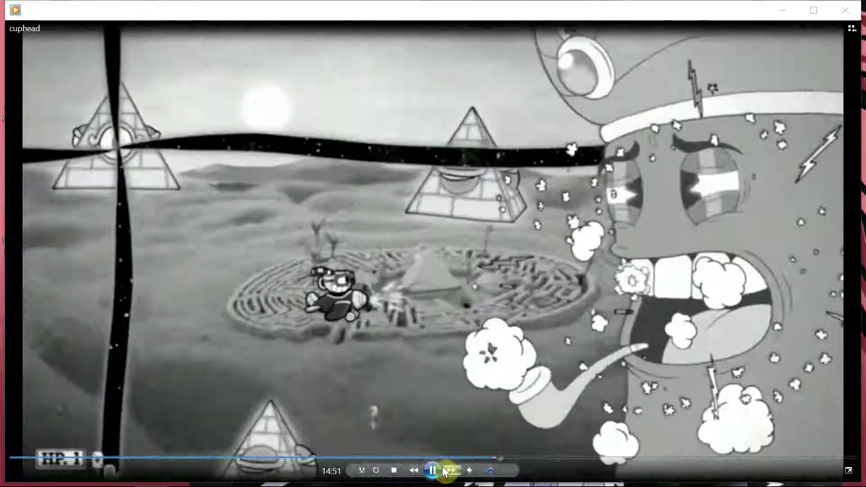
Step: Preview from the bird boss through the dragon finale to the end, then close the player and Downloads window
click(591, 457)
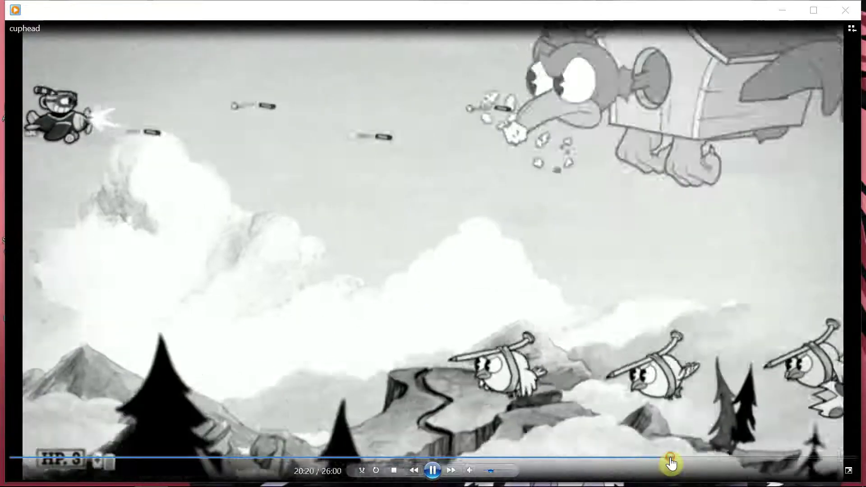
click(670, 458)
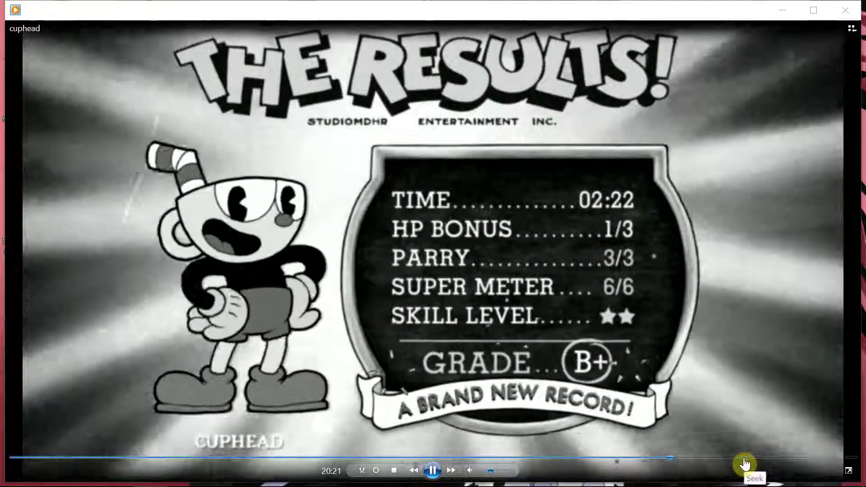
click(774, 458)
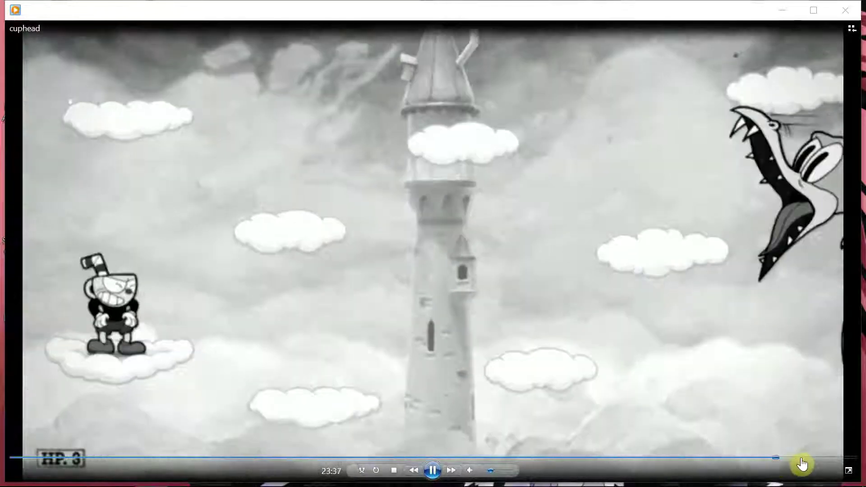
click(802, 464)
click(827, 464)
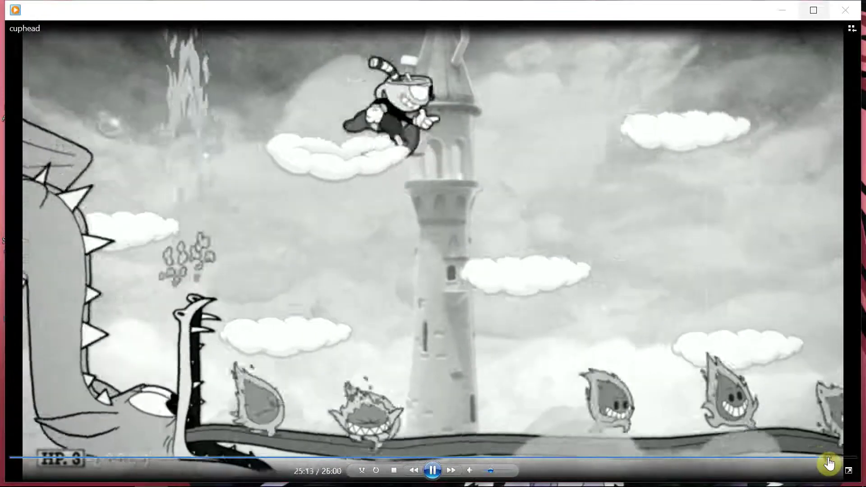
click(835, 465)
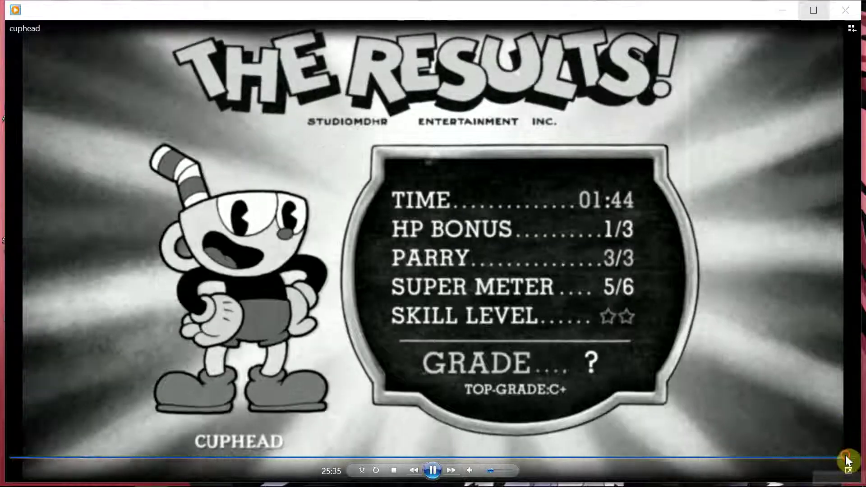
click(846, 458)
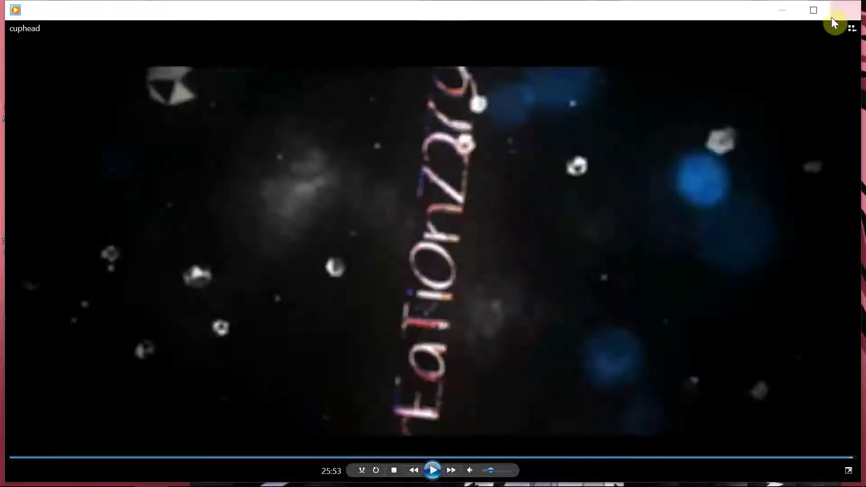
click(843, 11)
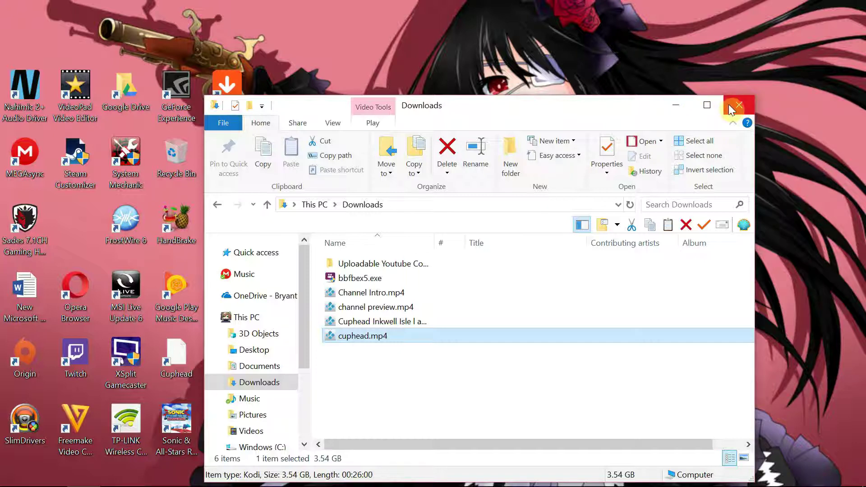
click(737, 106)
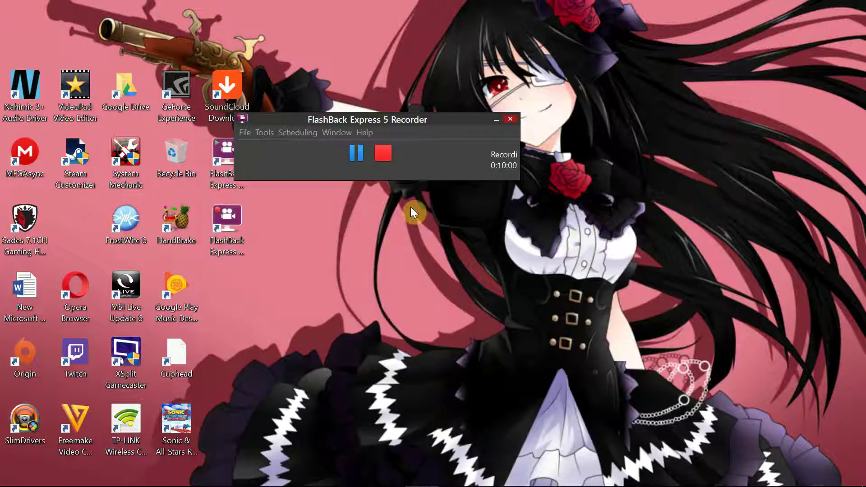